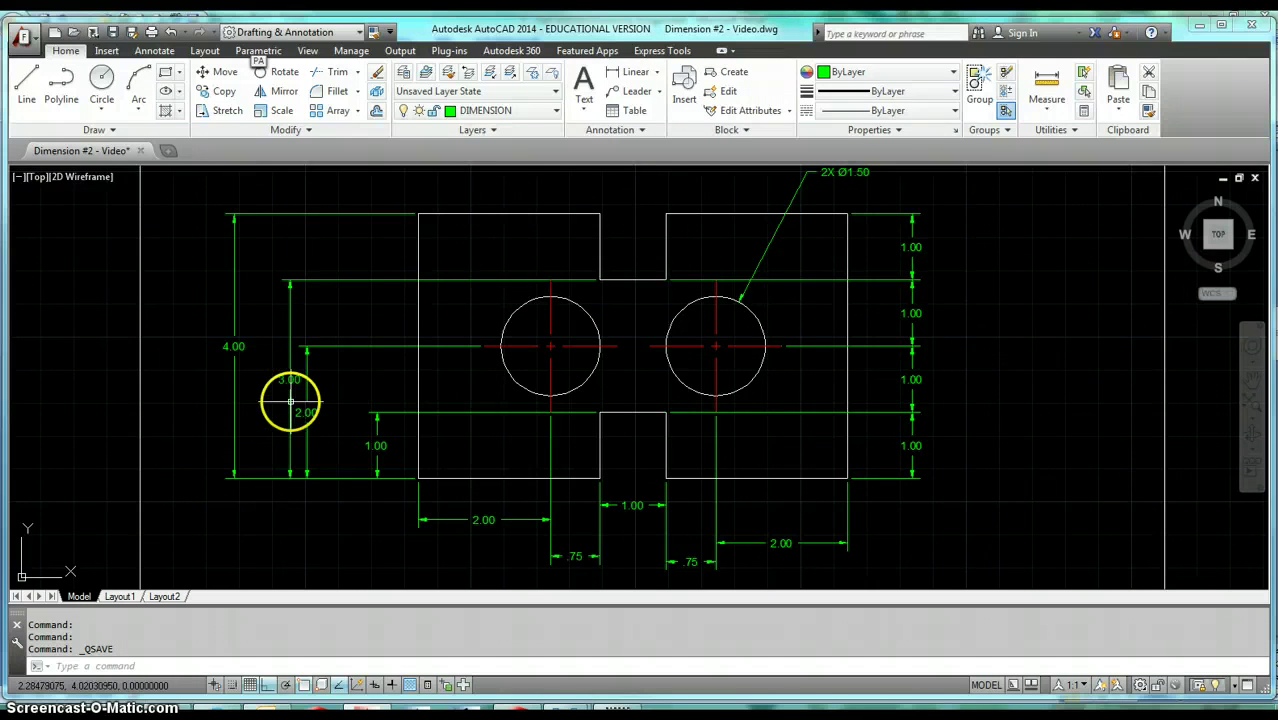
Erase the four stacked 1.00 vertical dimensions along the part's right side
{"action": "left_click", "coordinate": [154, 51]}
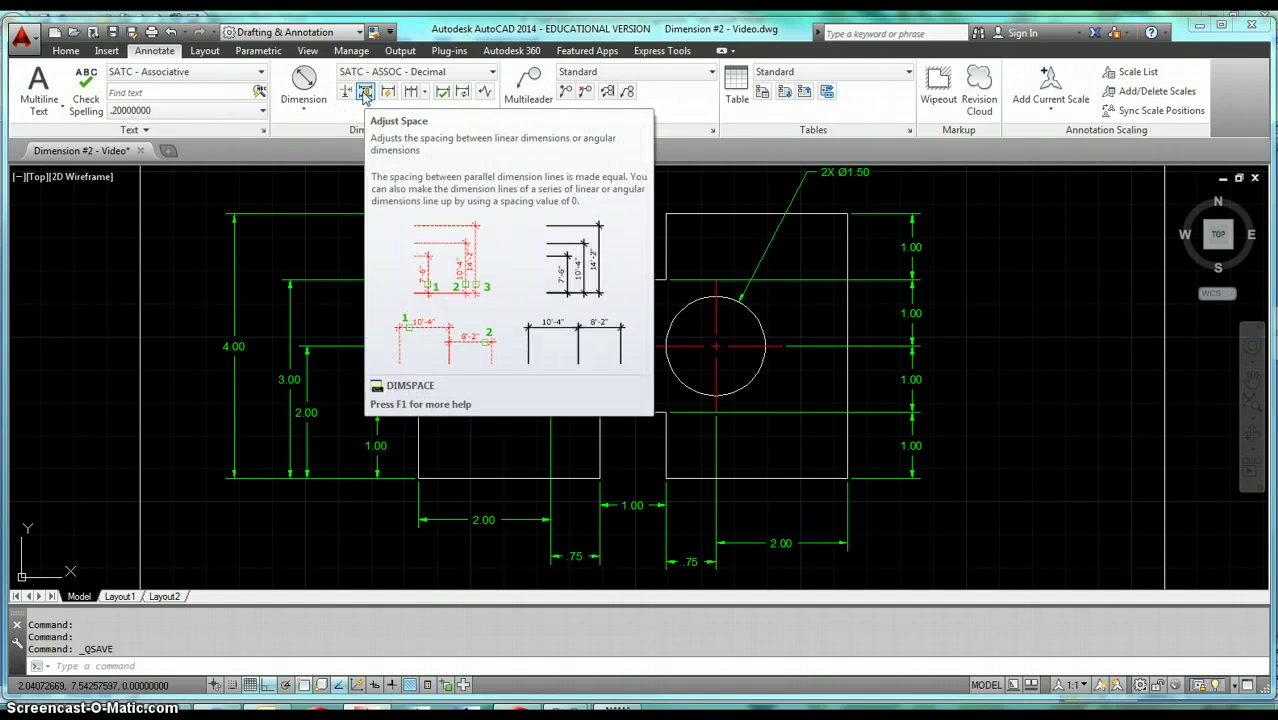
{"action": "scroll", "coordinate": [730, 374], "scroll_direction": "down", "scroll_amount": 5}
{"action": "scroll", "coordinate": [591, 401], "scroll_direction": "up", "scroll_amount": 4}
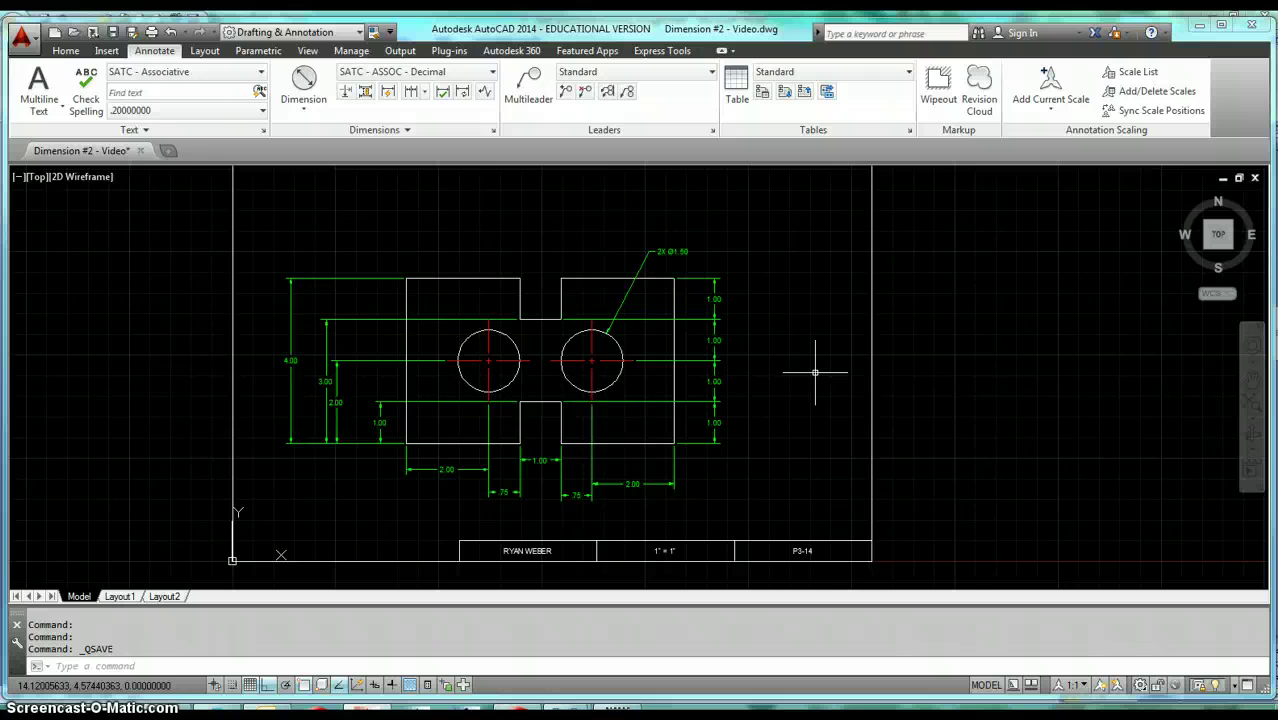
{"action": "type", "text": "e"}
{"action": "key", "text": "Return"}
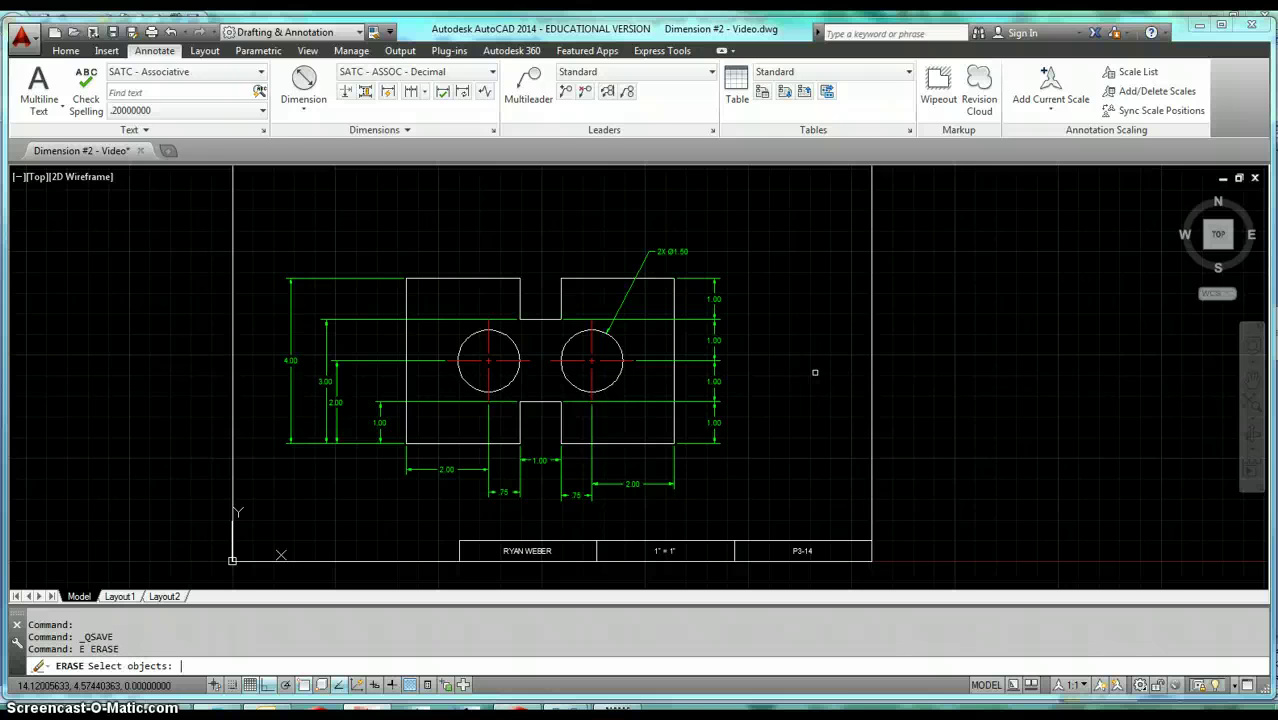
{"action": "left_click", "coordinate": [755, 262]}
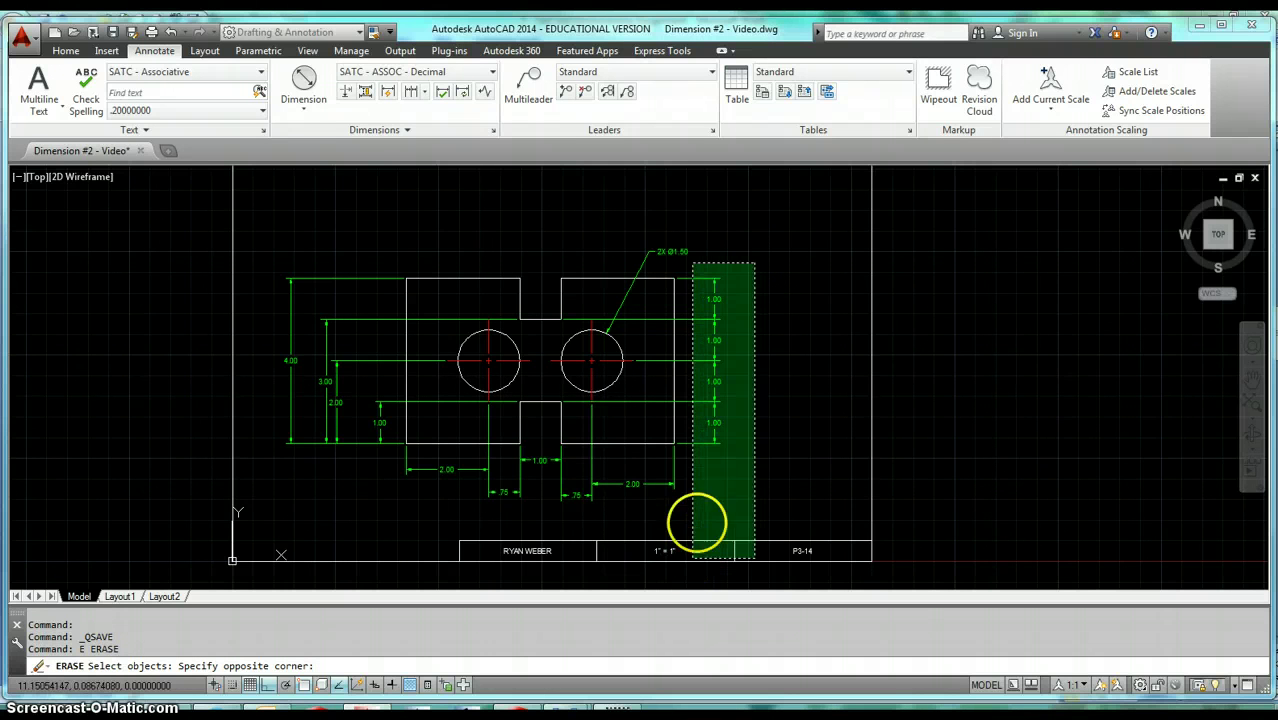
{"action": "left_click", "coordinate": [697, 444]}
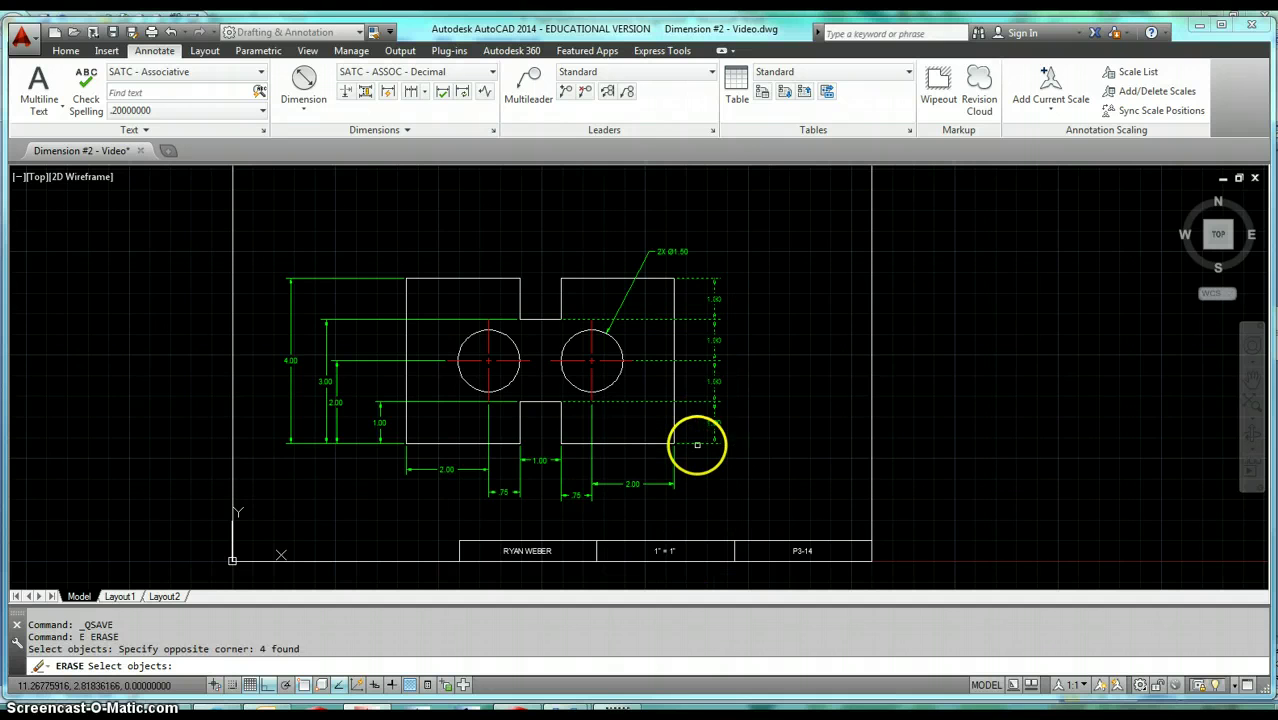
{"action": "key", "text": "Return"}
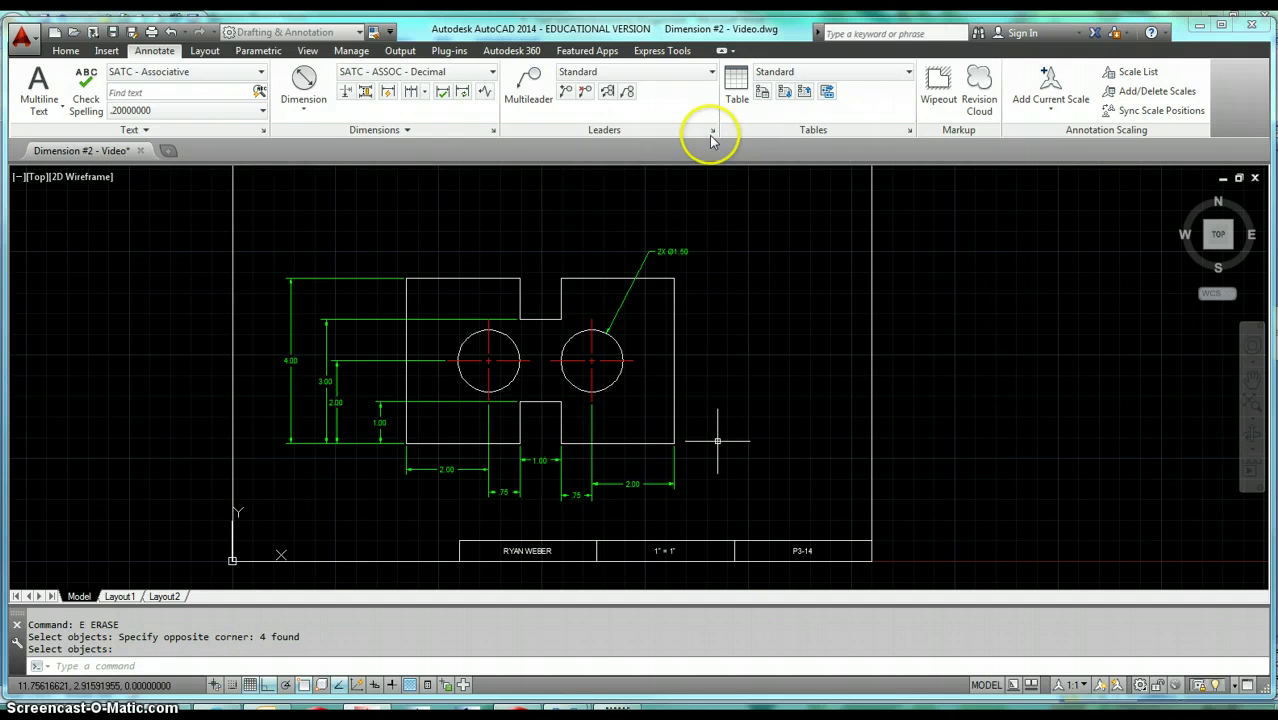
Erase the 2X Ø1.50 diameter callout from the right-hand circle
{"action": "key", "text": "Return"}
{"action": "left_click", "coordinate": [697, 230]}
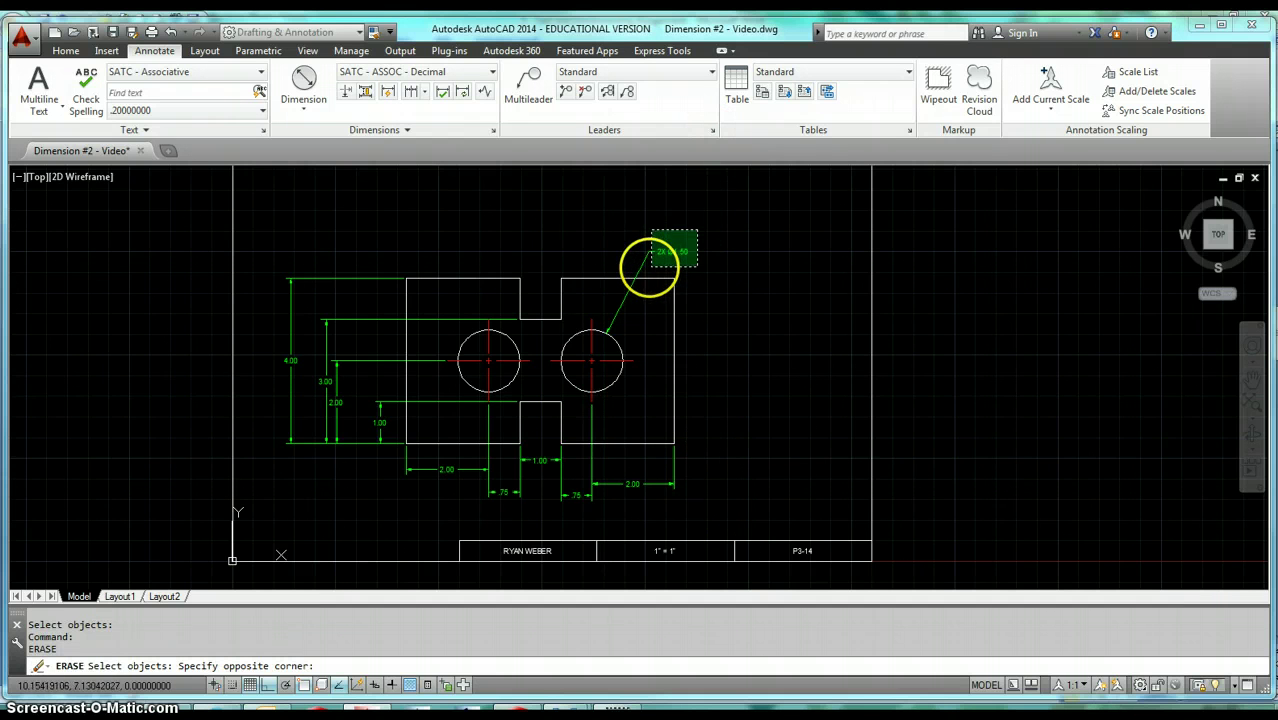
{"action": "left_click", "coordinate": [650, 266]}
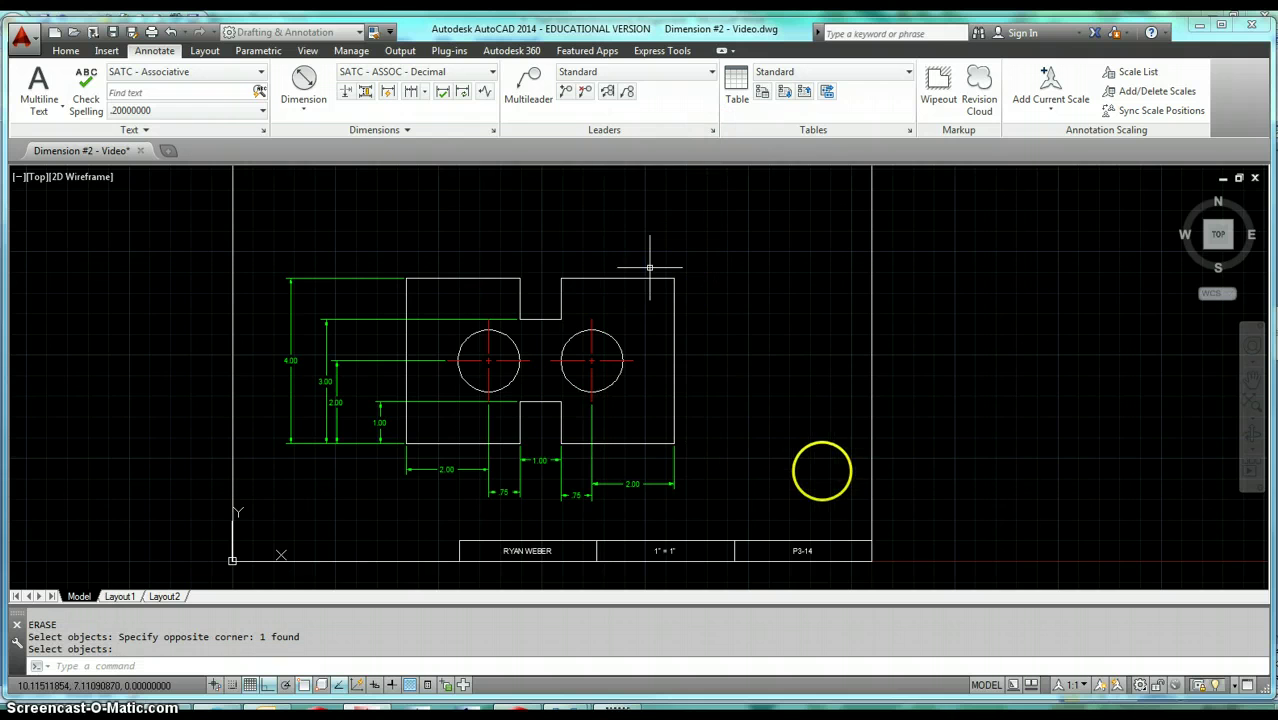
Measure the distance from the part's lower-left corner straight down to the dimension line of the left 2.00 horizontal dimension
{"action": "middle_click_drag", "start_coordinate": [742, 457], "coordinate": [953, 445]}
{"action": "scroll", "coordinate": [790, 448], "scroll_direction": "up", "scroll_amount": 2}
{"action": "scroll", "coordinate": [953, 445], "scroll_direction": "down", "scroll_amount": 2}
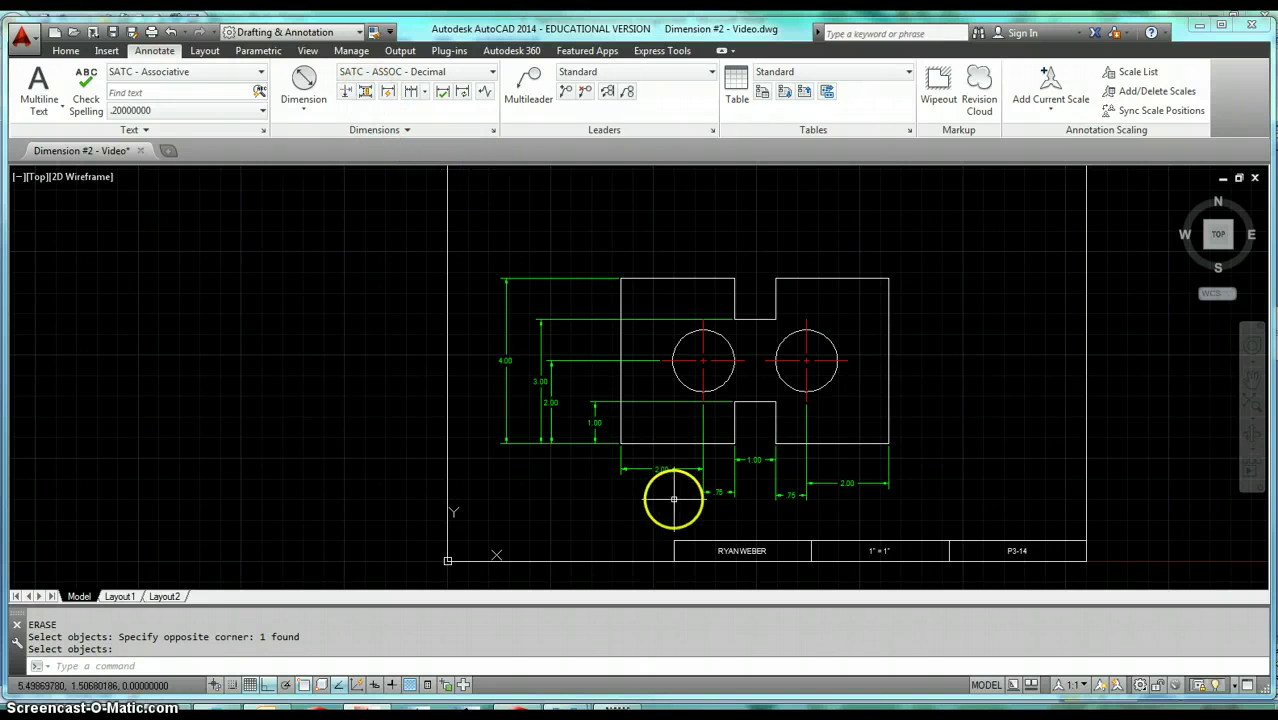
{"action": "scroll", "coordinate": [676, 486], "scroll_direction": "up", "scroll_amount": 2}
{"action": "middle_click_drag", "start_coordinate": [585, 448], "coordinate": [505, 423]}
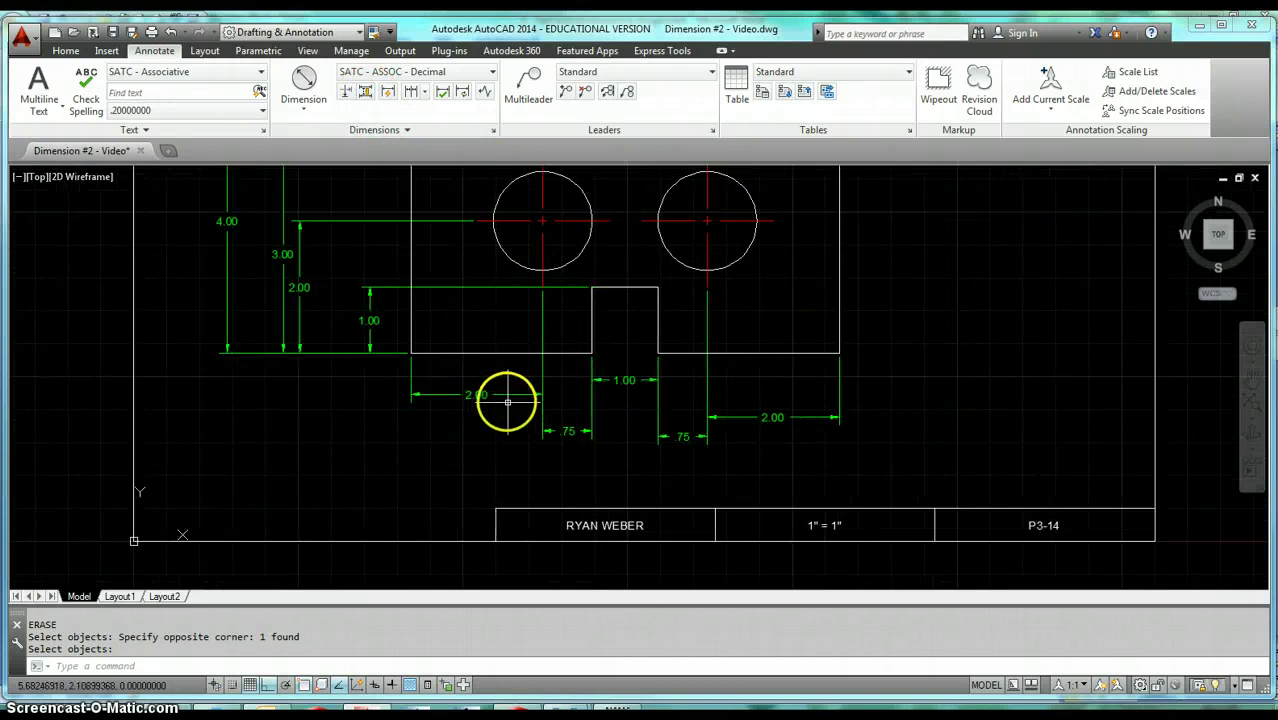
{"action": "mouse_move", "coordinate": [505, 394]}
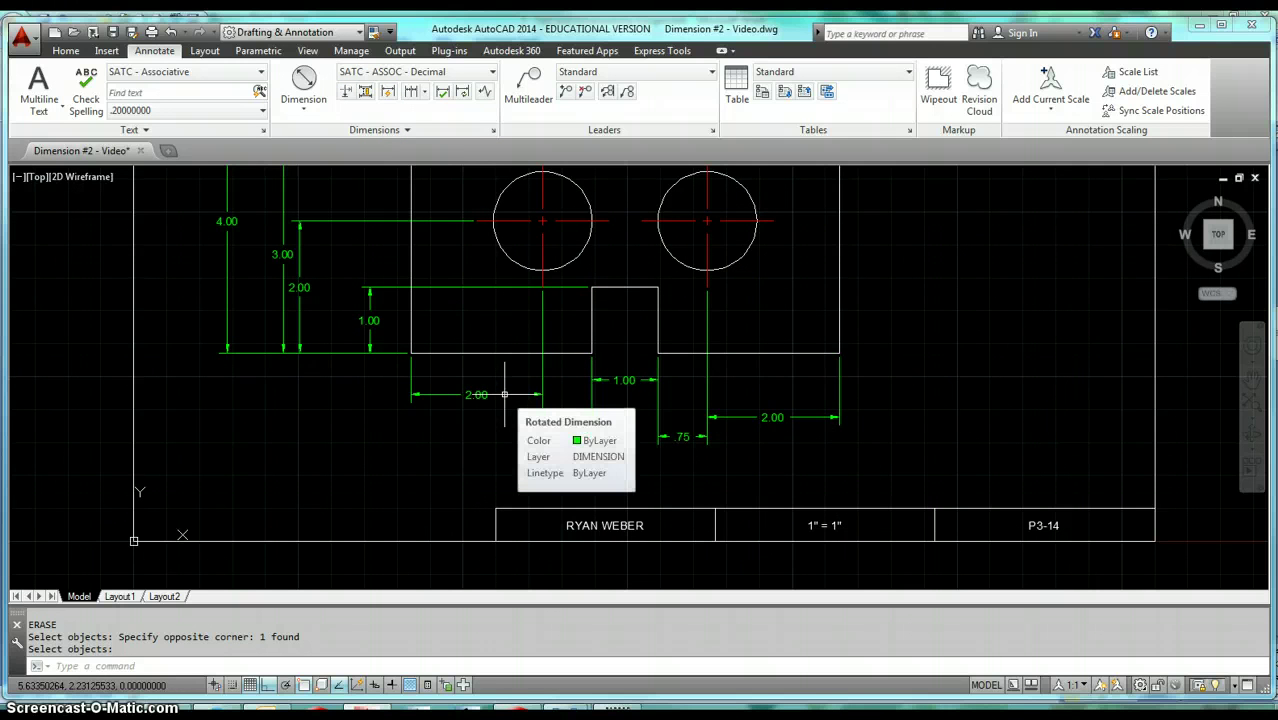
{"action": "scroll", "coordinate": [505, 394], "scroll_direction": "up", "scroll_amount": 2}
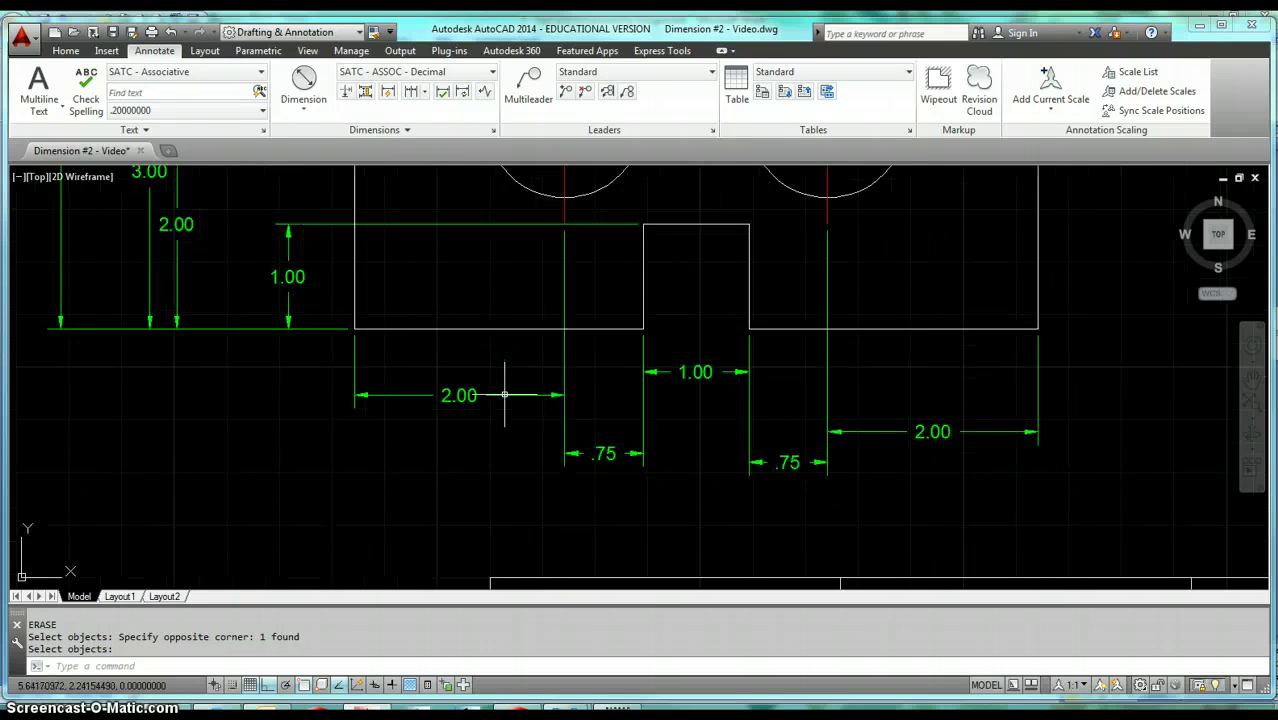
{"action": "left_click", "coordinate": [68, 50]}
{"action": "left_click", "coordinate": [1046, 105]}
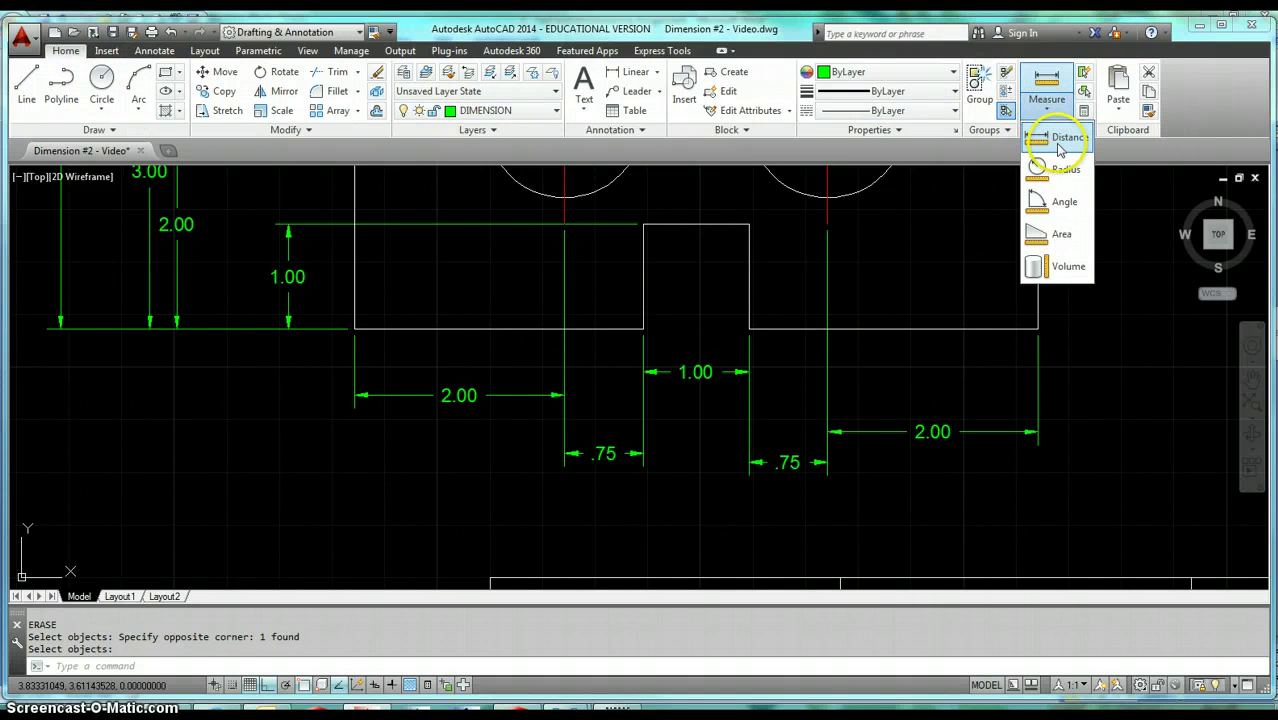
{"action": "left_click", "coordinate": [1060, 140]}
{"action": "left_click", "coordinate": [354, 328]}
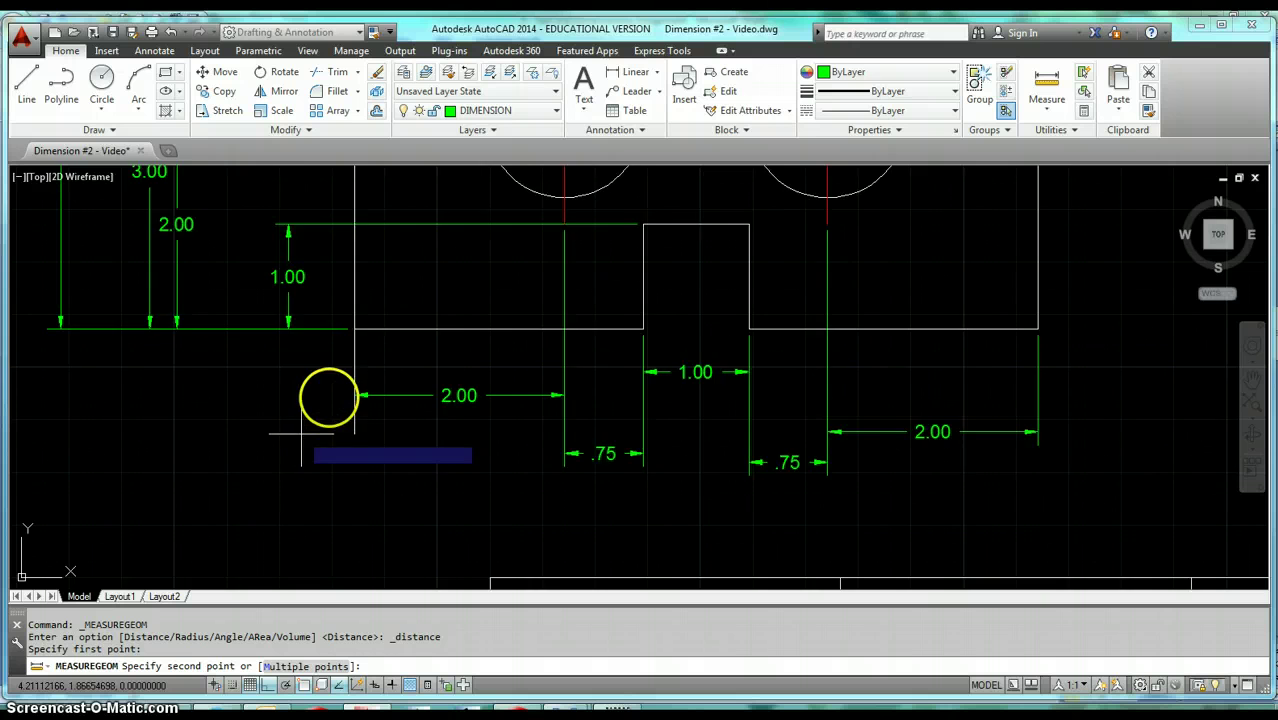
{"action": "scroll", "coordinate": [330, 396], "scroll_direction": "up", "scroll_amount": 2}
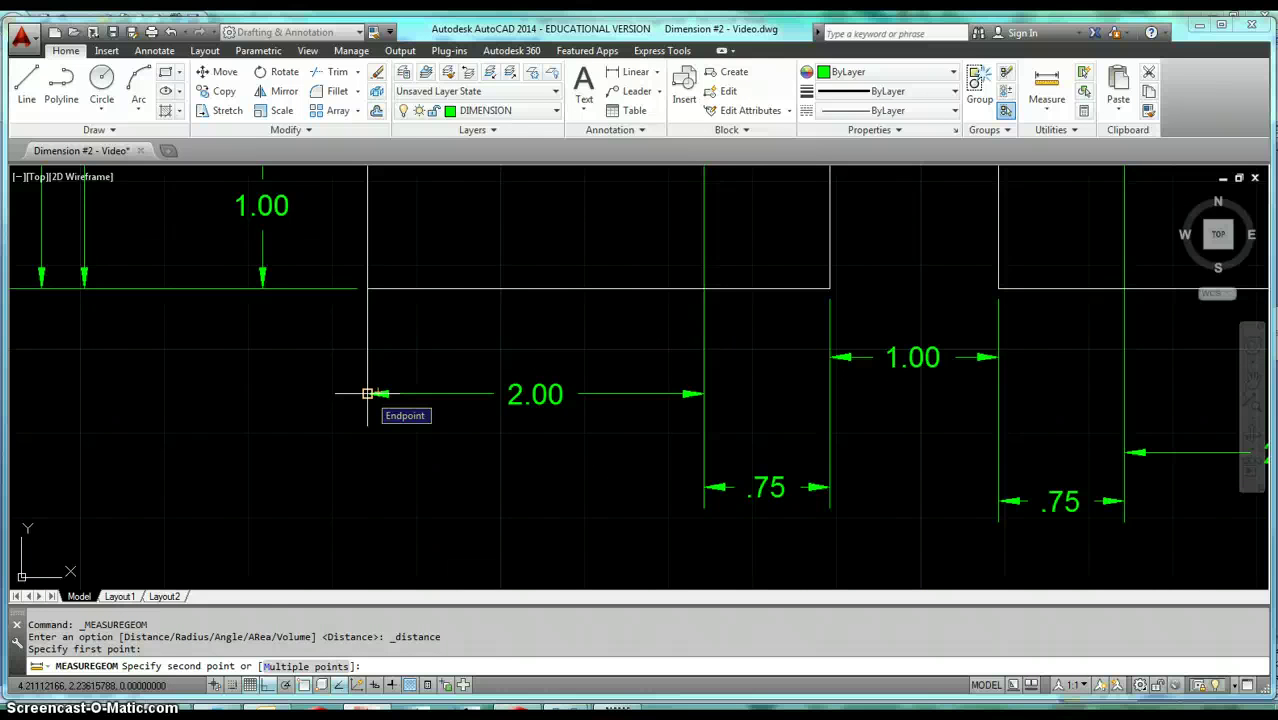
{"action": "left_click", "coordinate": [367, 393]}
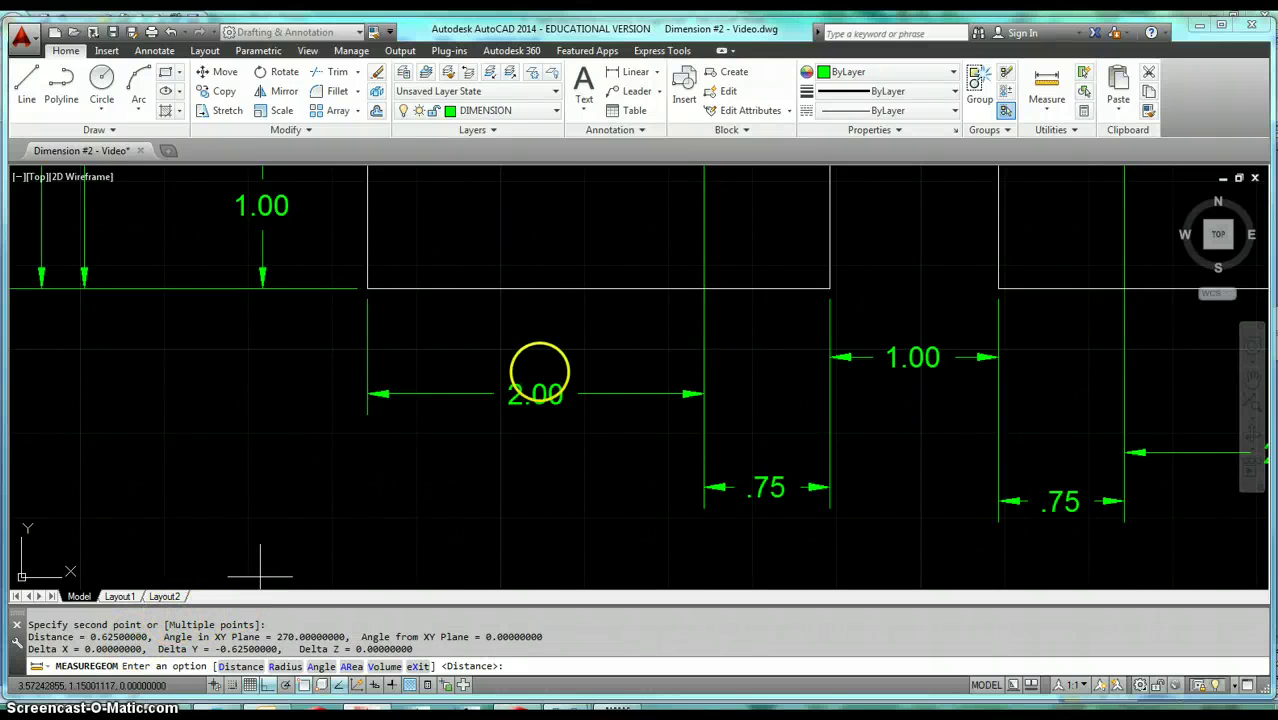
Align the four other horizontal dimensions below the part with the left 2.00 dimension using Adjust Space with a spacing of 0
{"action": "scroll", "coordinate": [690, 294], "scroll_direction": "down", "scroll_amount": 4}
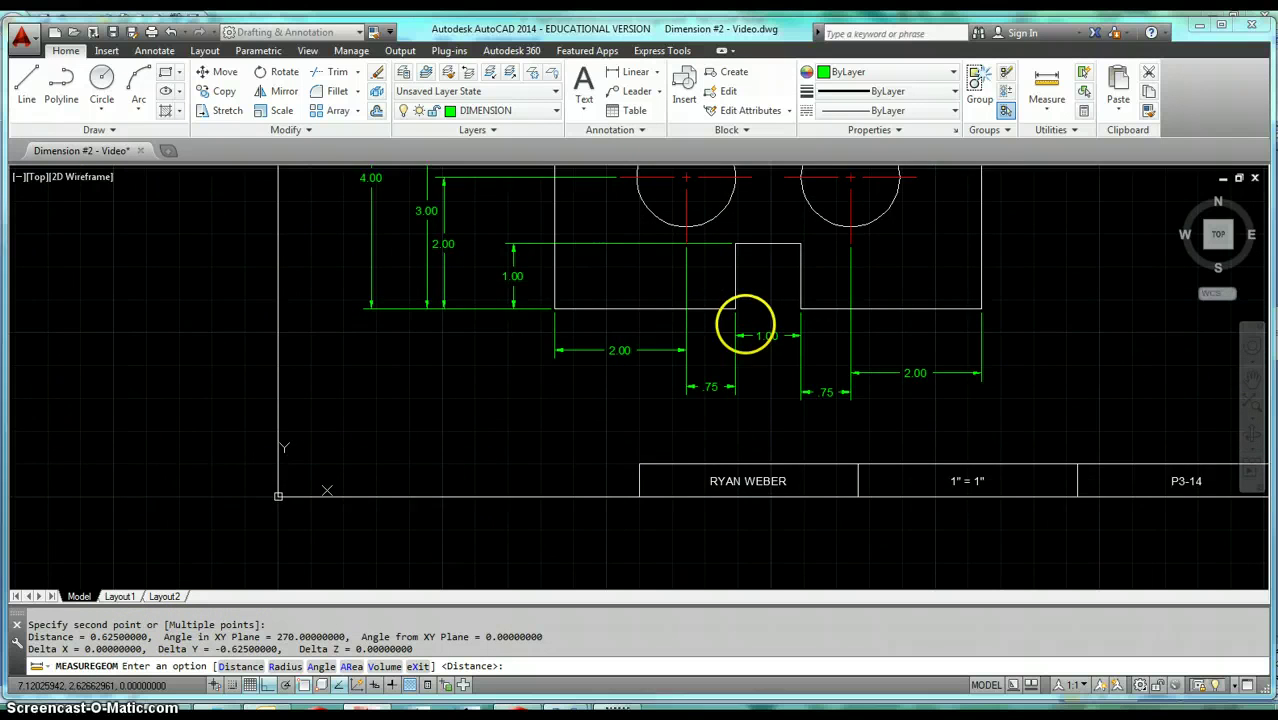
{"action": "middle_click_drag", "start_coordinate": [745, 322], "coordinate": [528, 437]}
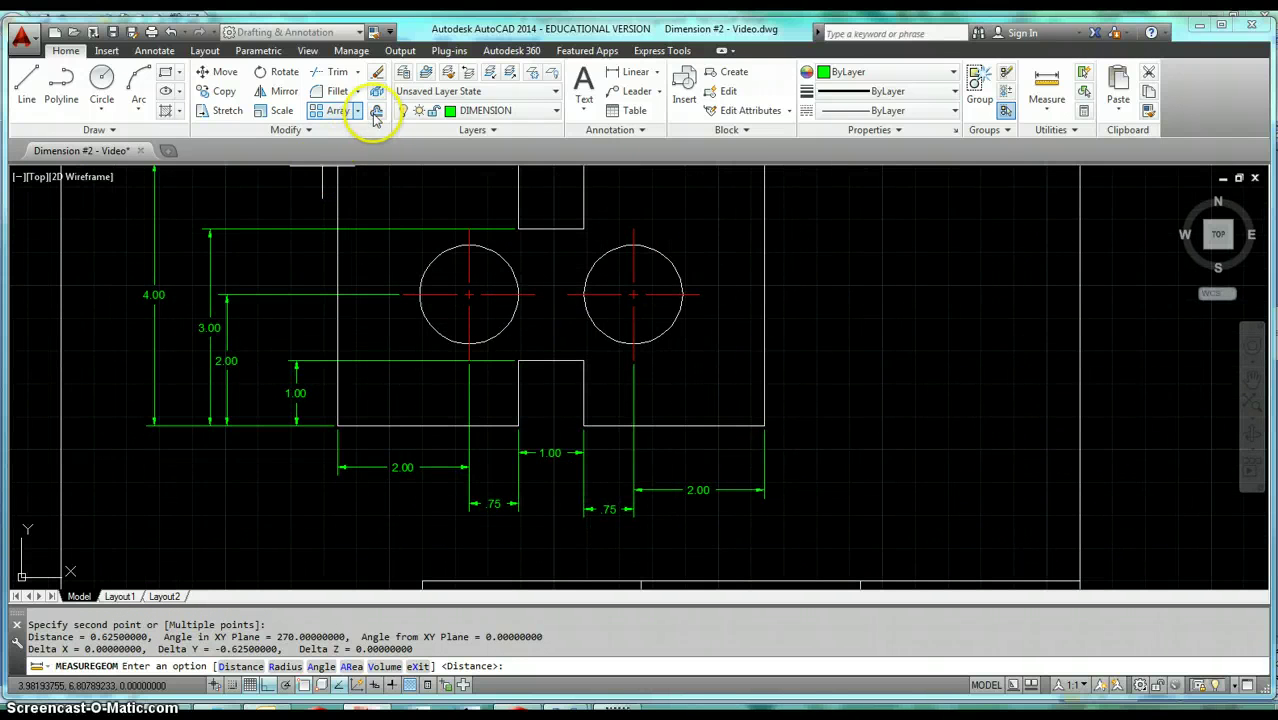
{"action": "left_click", "coordinate": [154, 50]}
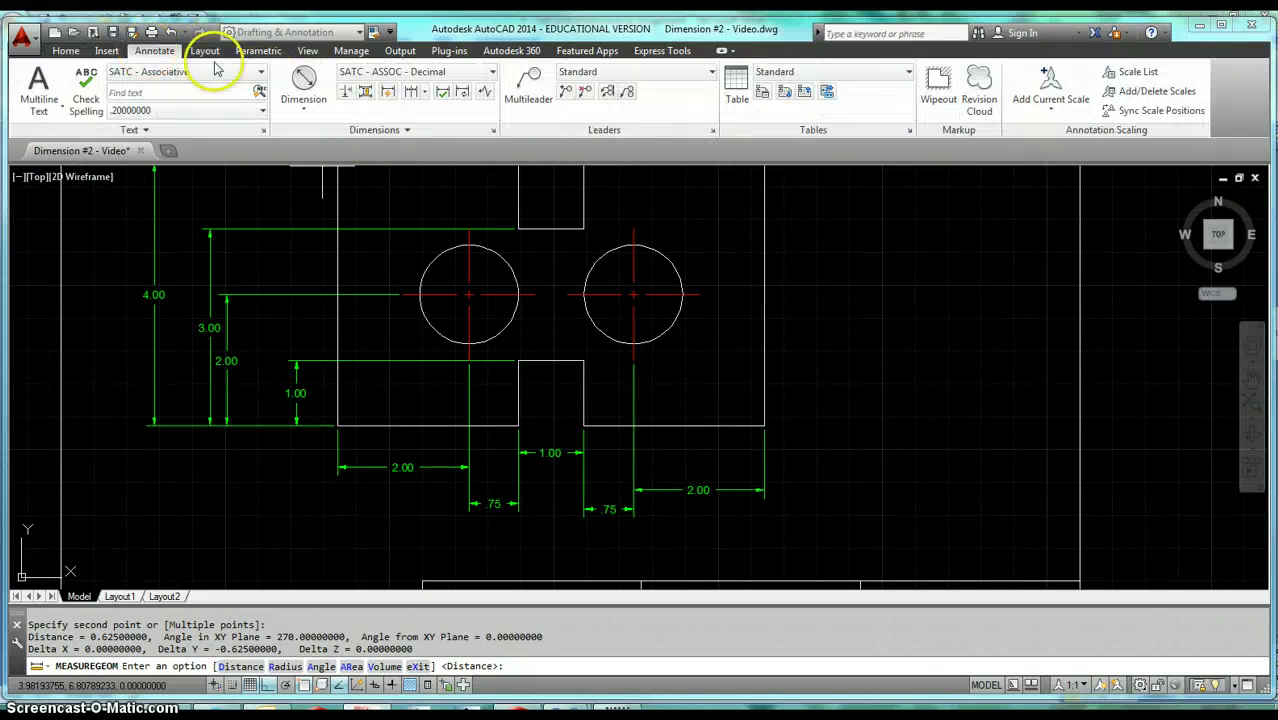
{"action": "left_click", "coordinate": [366, 92]}
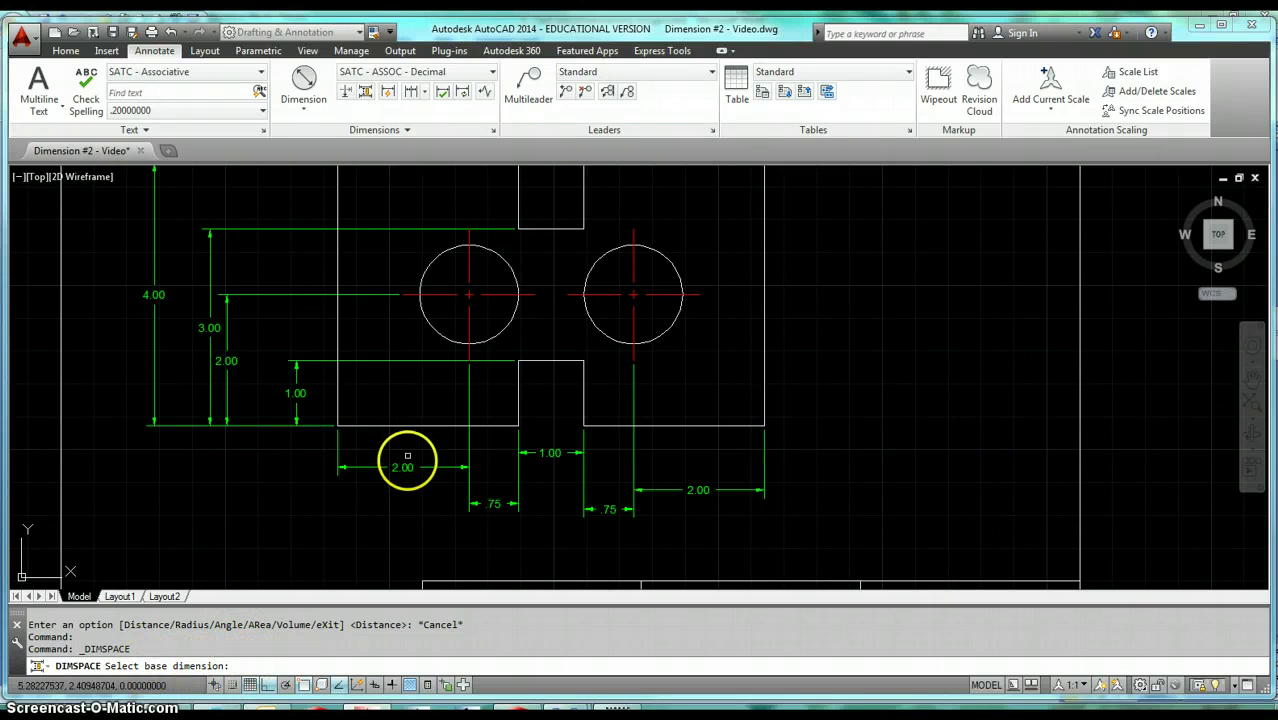
{"action": "left_click", "coordinate": [408, 467]}
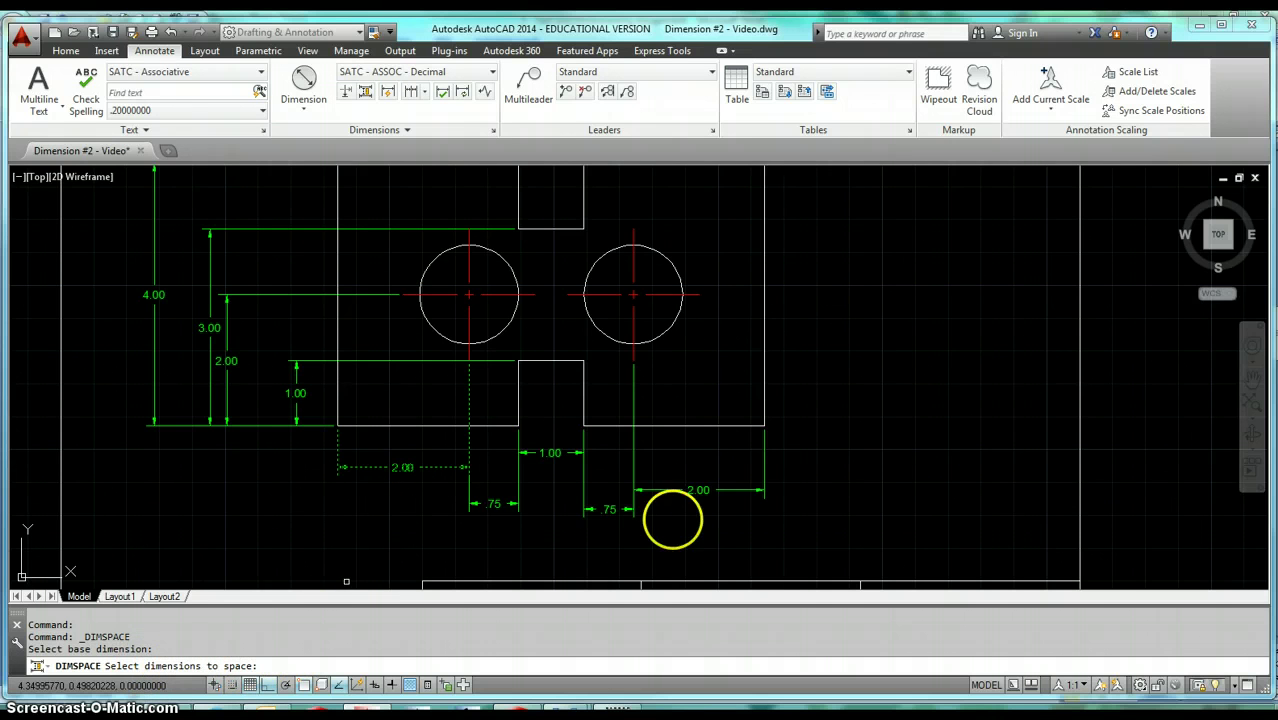
{"action": "left_click", "coordinate": [684, 441]}
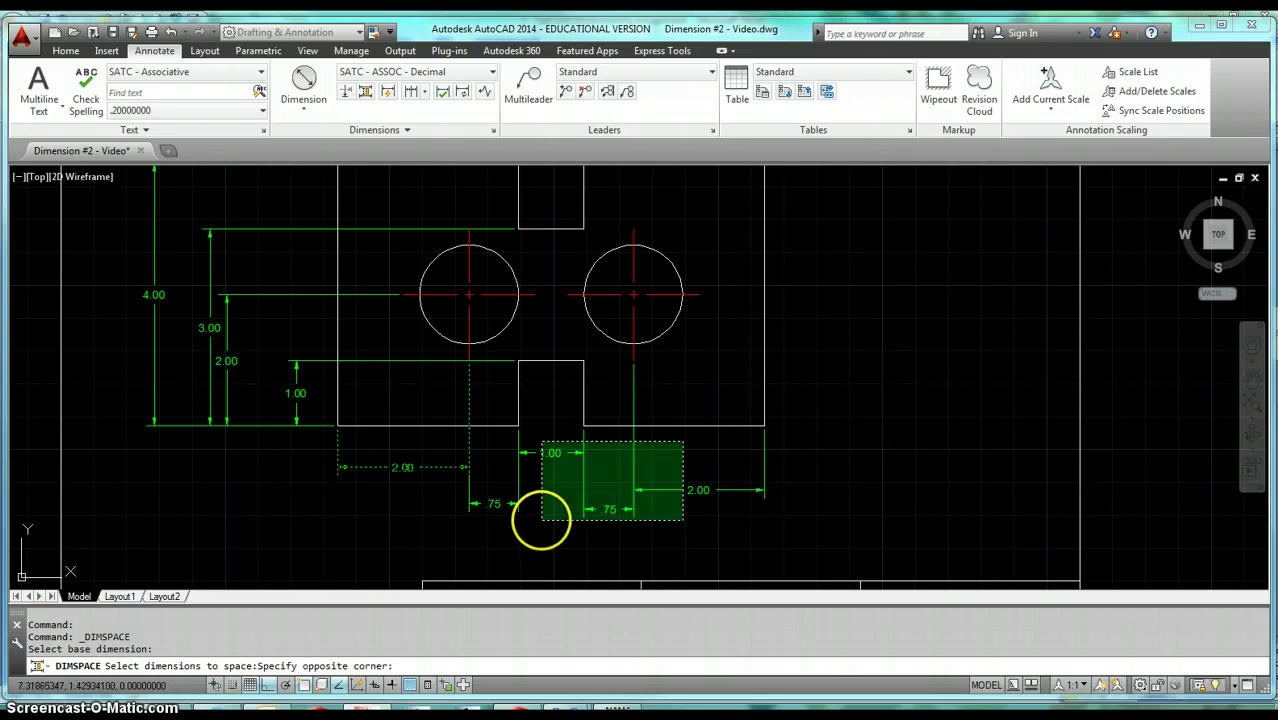
{"action": "left_click", "coordinate": [511, 531]}
{"action": "key", "text": "Return"}
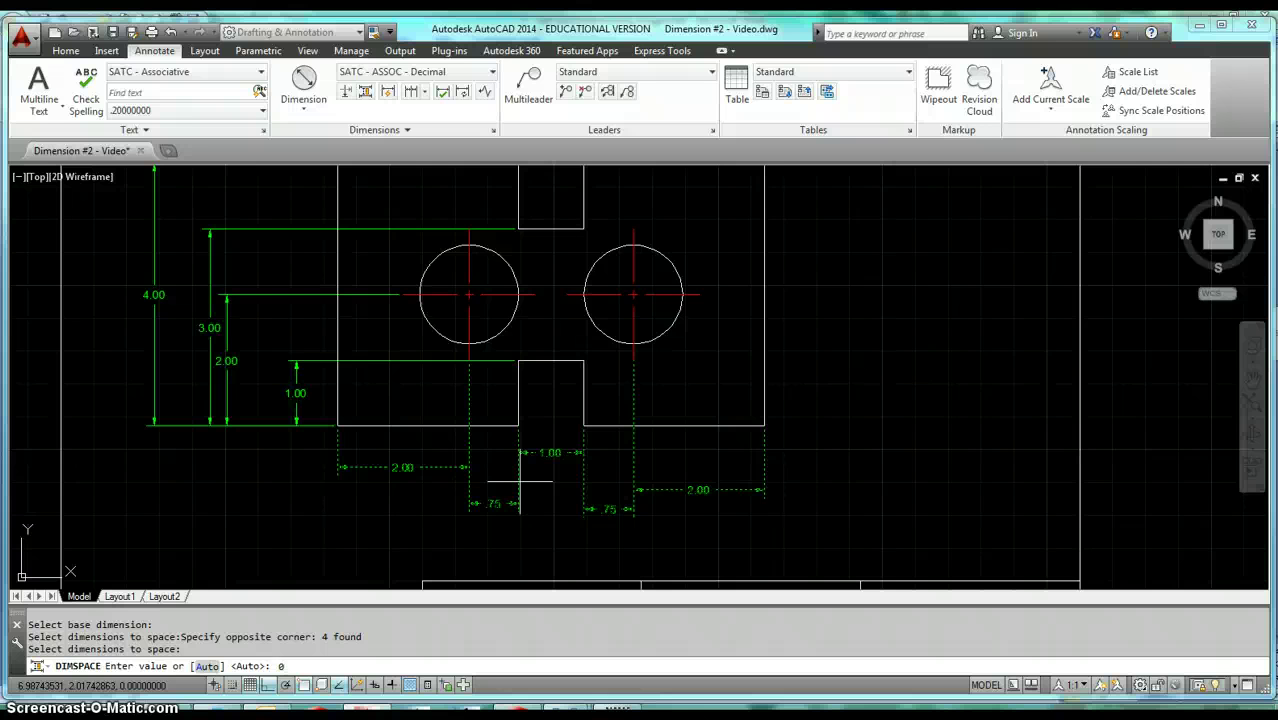
{"action": "type", "text": "0"}
{"action": "key", "text": "Return"}
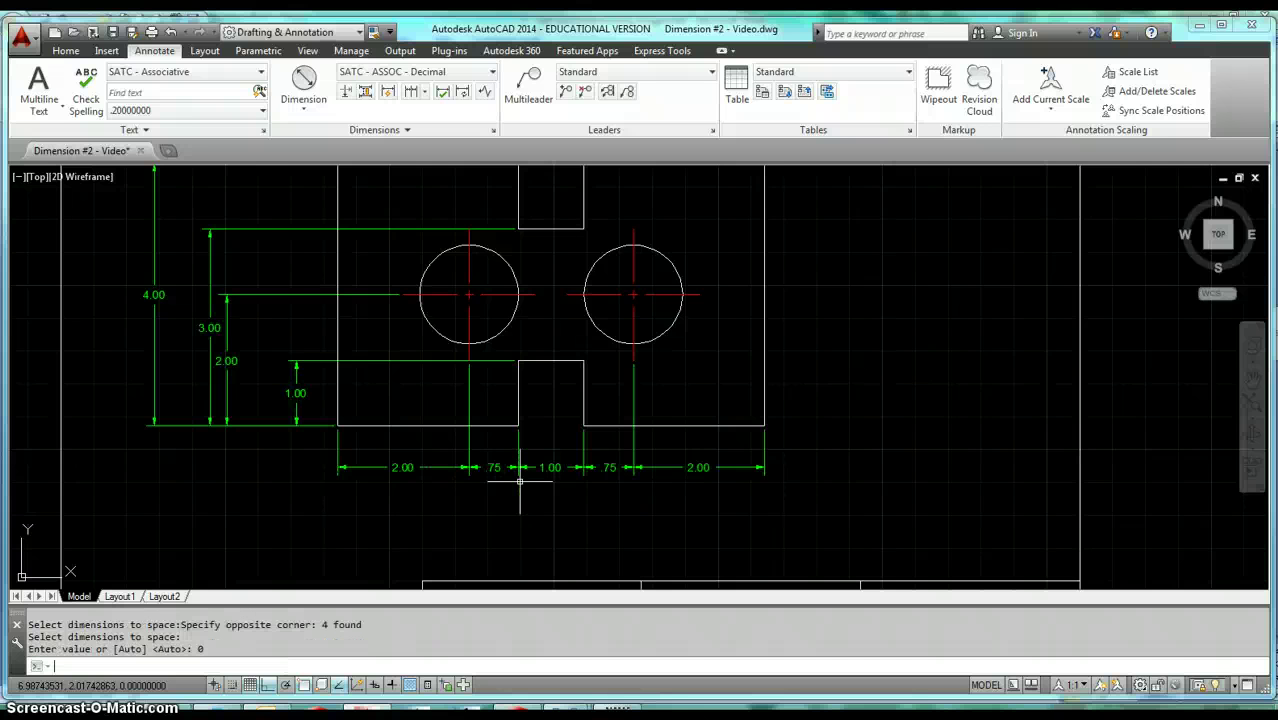
{"action": "scroll", "coordinate": [499, 476], "scroll_direction": "up", "scroll_amount": 2}
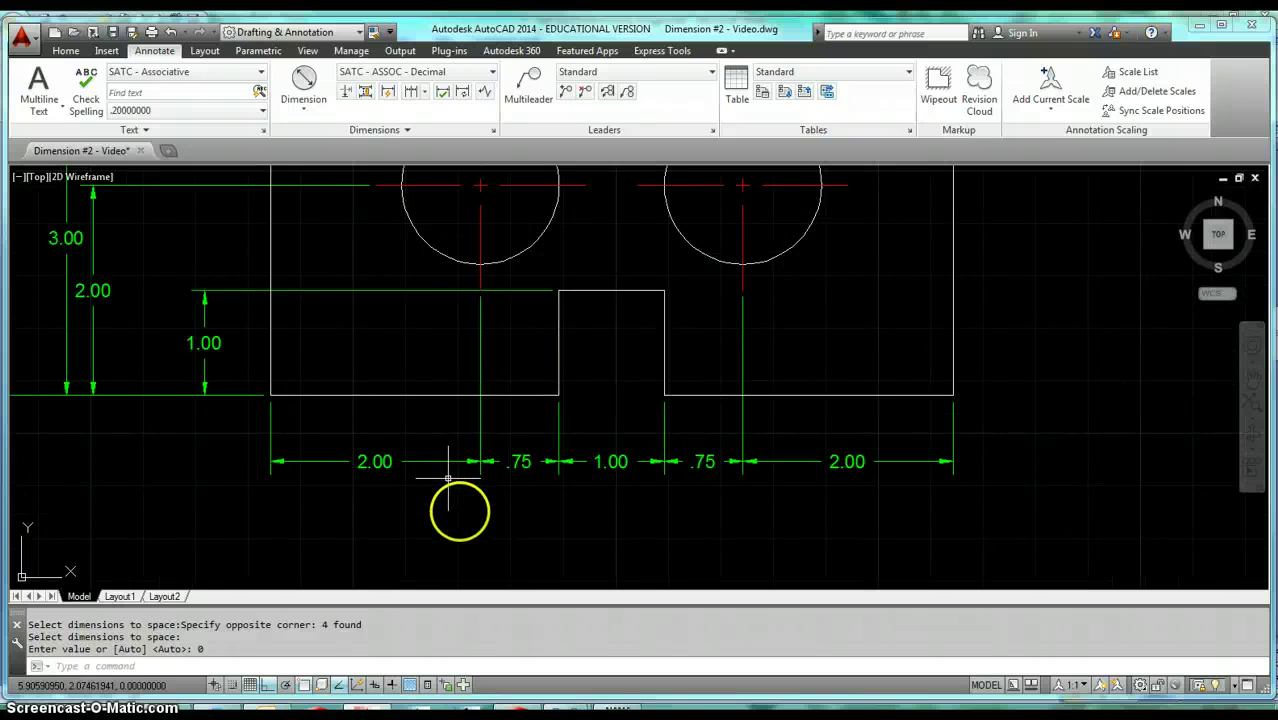
{"action": "scroll", "coordinate": [462, 515], "scroll_direction": "down", "scroll_amount": 2}
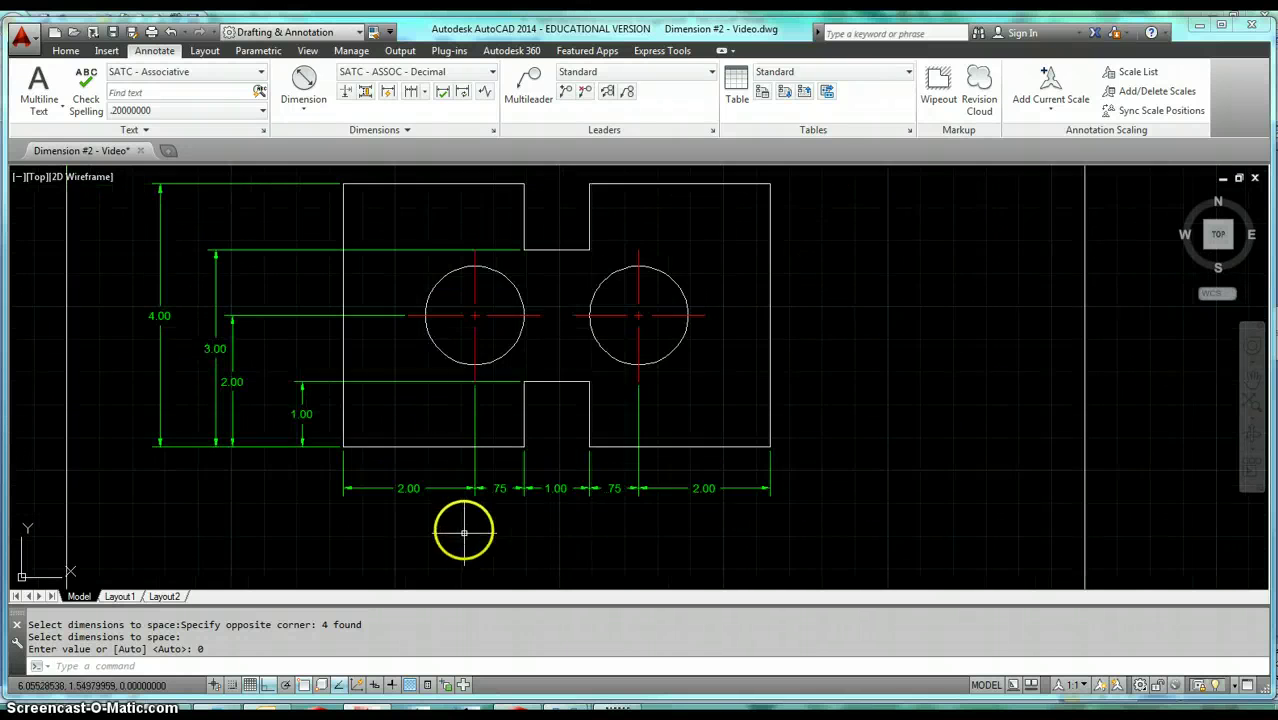
Measure the horizontal distance from the part's lower-left corner to the dimension line of the 1.00 vertical dimension
{"action": "middle_click_drag", "start_coordinate": [354, 409], "coordinate": [523, 464]}
{"action": "scroll", "coordinate": [456, 465], "scroll_direction": "up", "scroll_amount": 2}
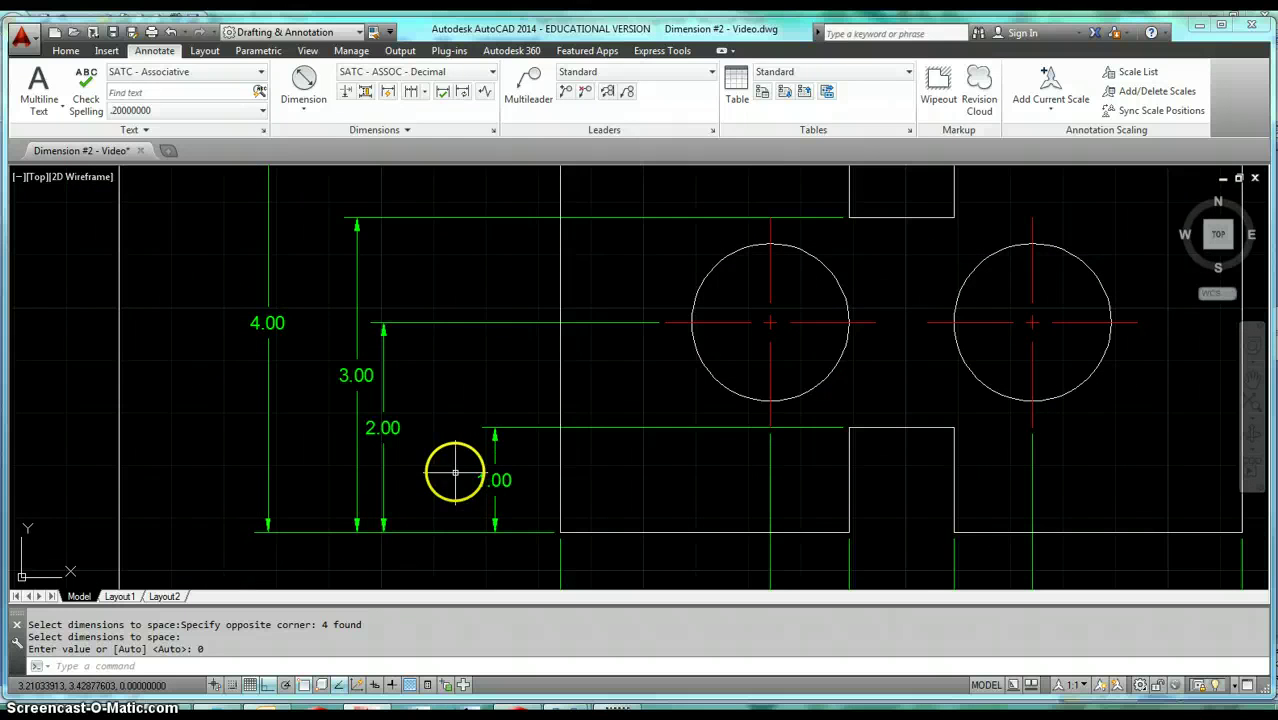
{"action": "scroll", "coordinate": [486, 325], "scroll_direction": "down", "scroll_amount": 2}
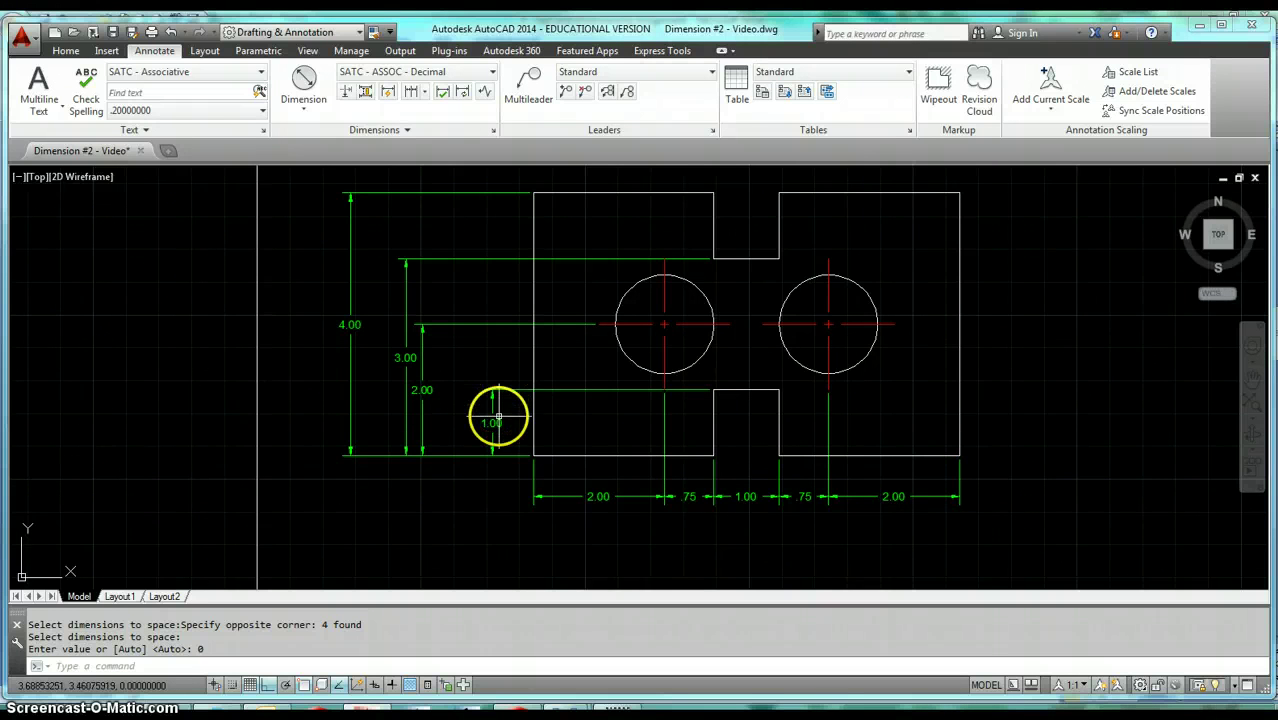
{"action": "scroll", "coordinate": [499, 412], "scroll_direction": "up", "scroll_amount": 2}
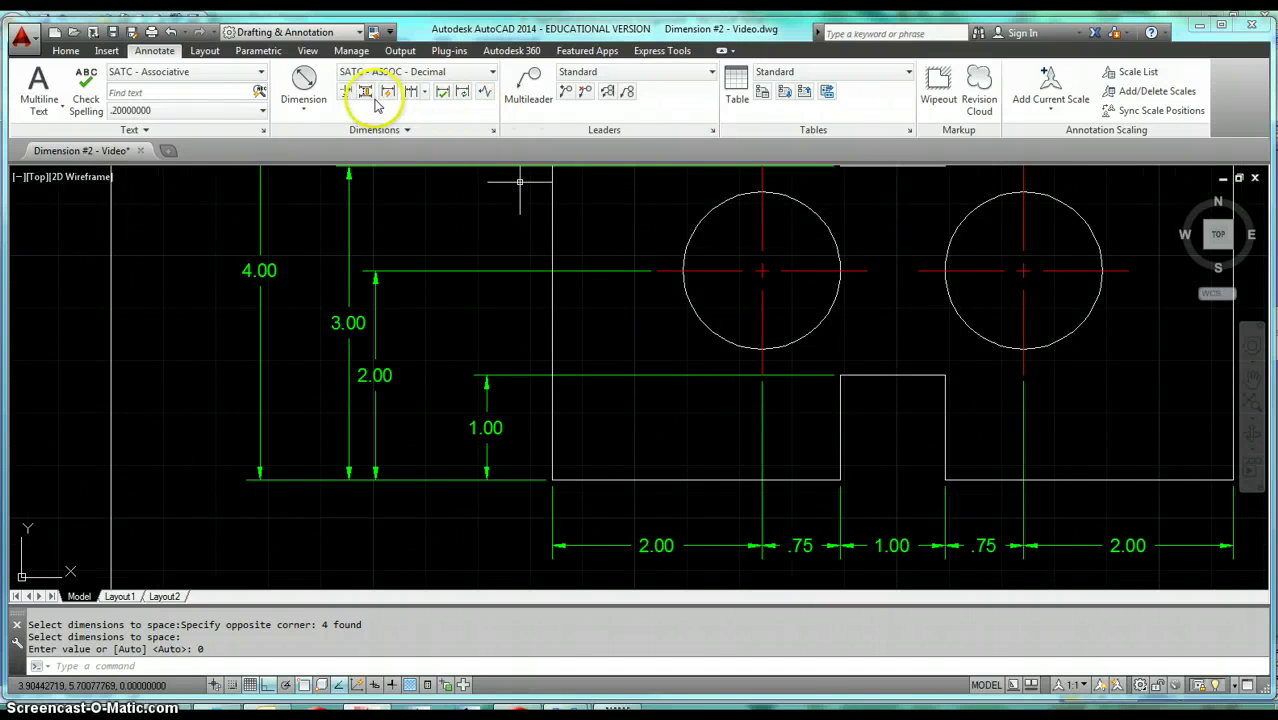
{"action": "left_click", "coordinate": [66, 52]}
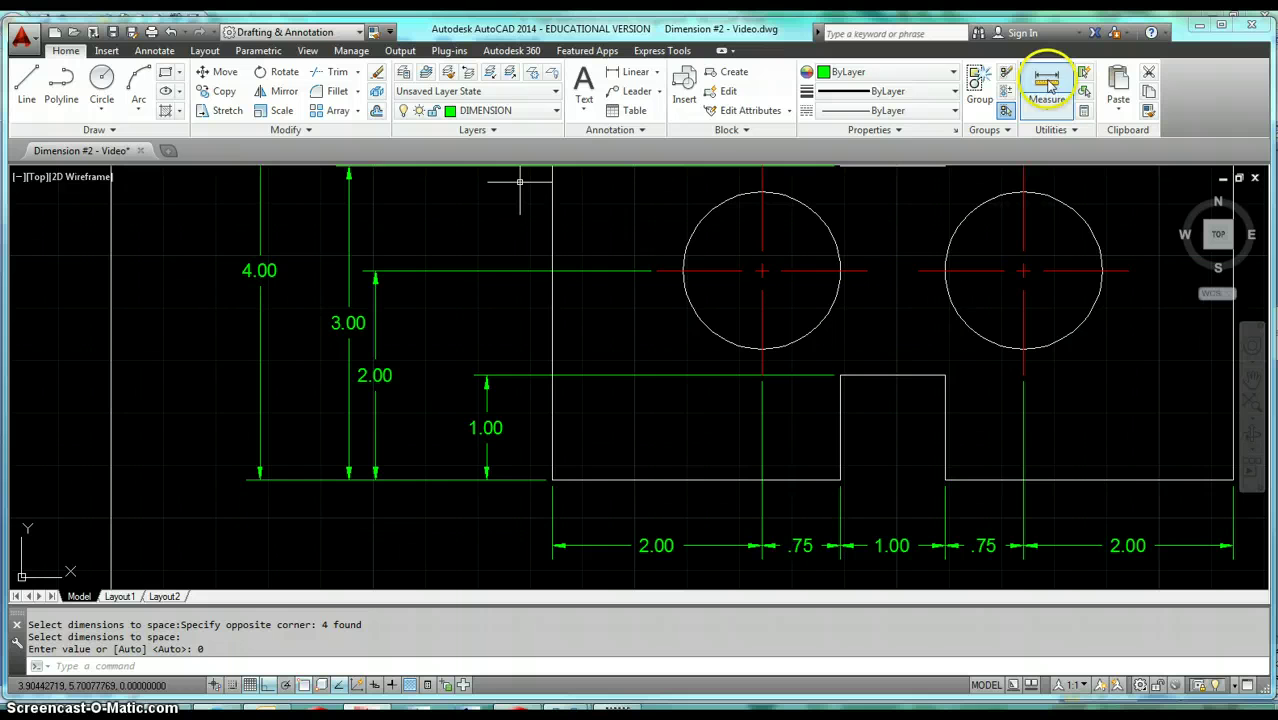
{"action": "scroll", "coordinate": [610, 470], "scroll_direction": "up", "scroll_amount": 4}
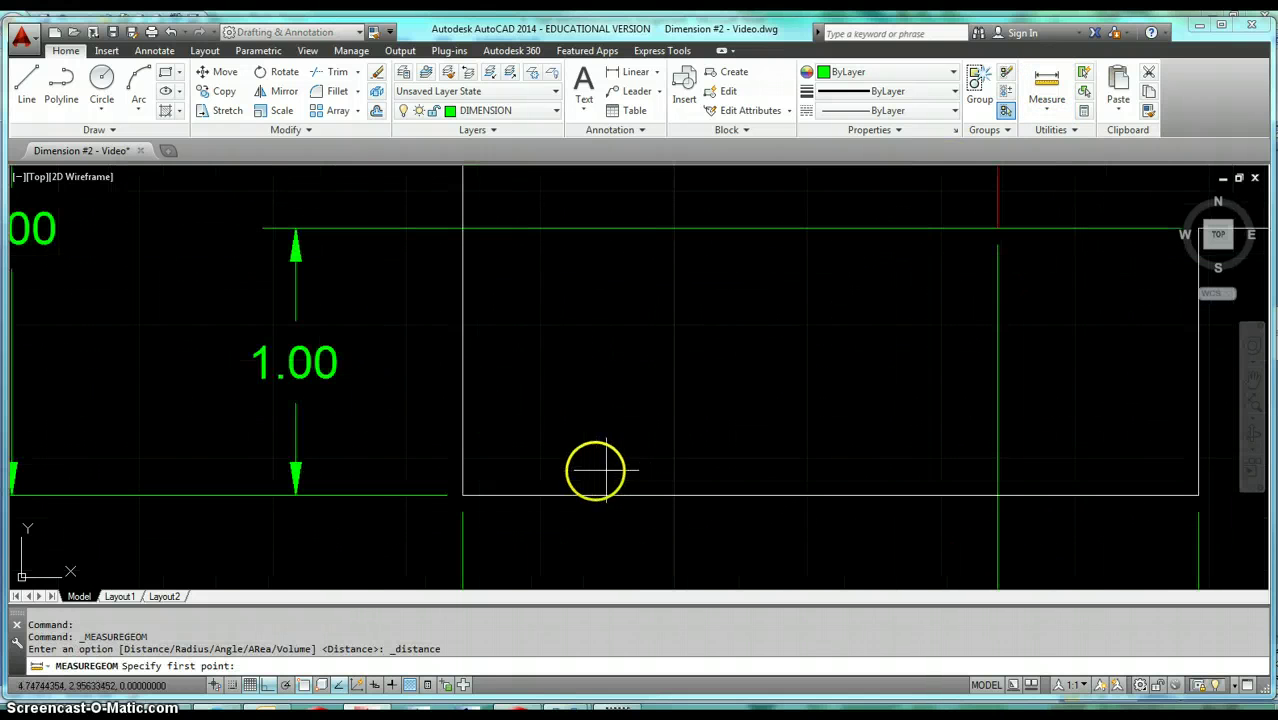
{"action": "left_click", "coordinate": [463, 492]}
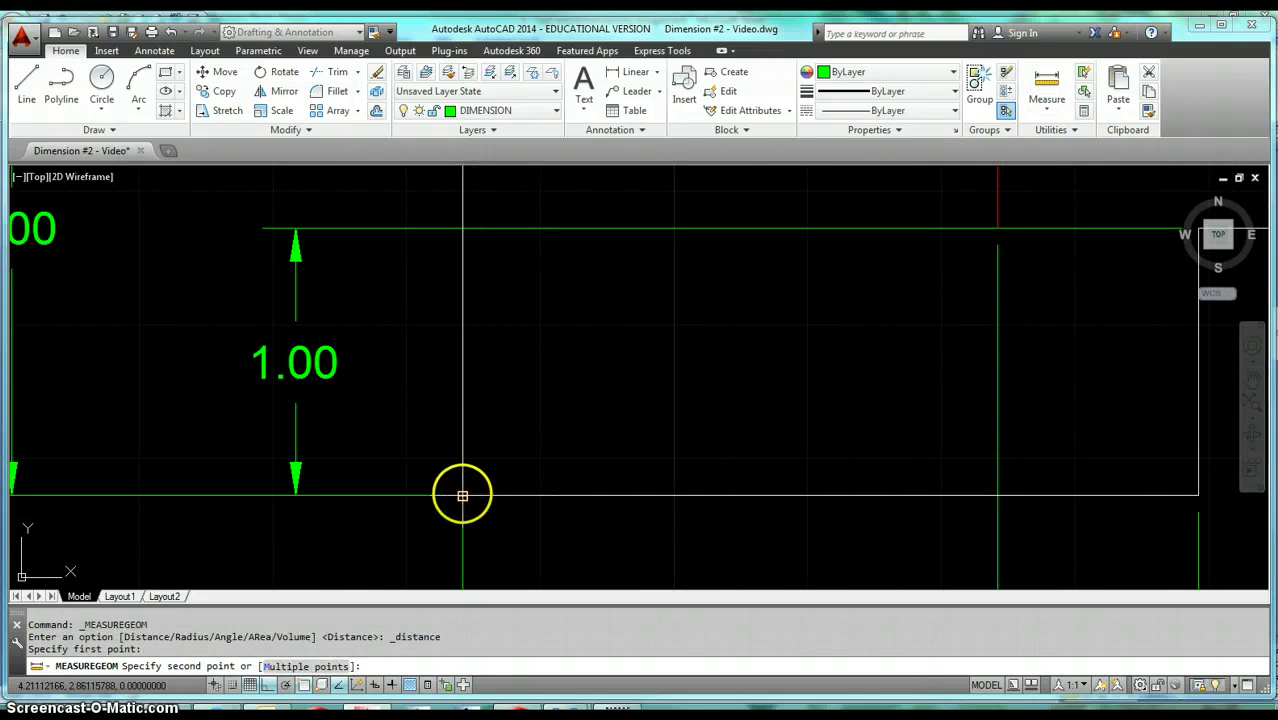
{"action": "left_click", "coordinate": [295, 495]}
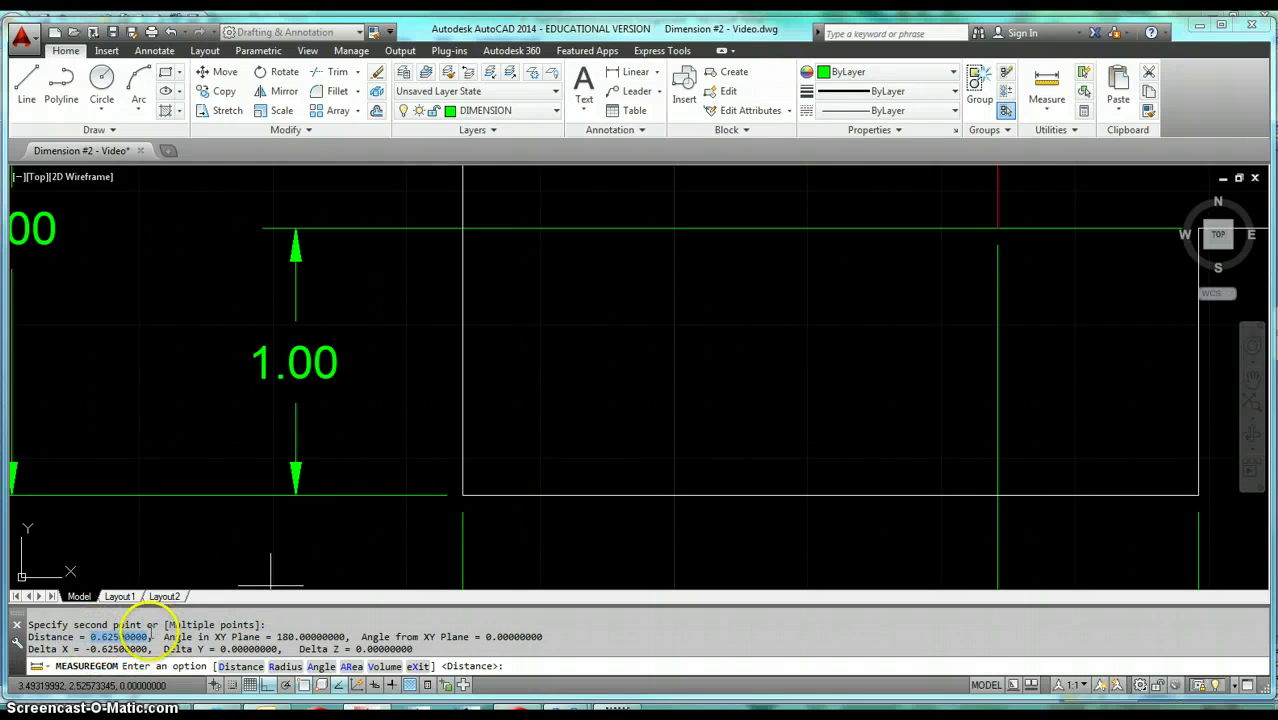
Space the 2.00, 3.00 and 4.00 vertical dimensions from the 1.00 base dimension using Adjust Space with a value of .375
{"action": "scroll", "coordinate": [348, 350], "scroll_direction": "down", "scroll_amount": 3}
{"action": "scroll", "coordinate": [348, 350], "scroll_direction": "down", "scroll_amount": 4}
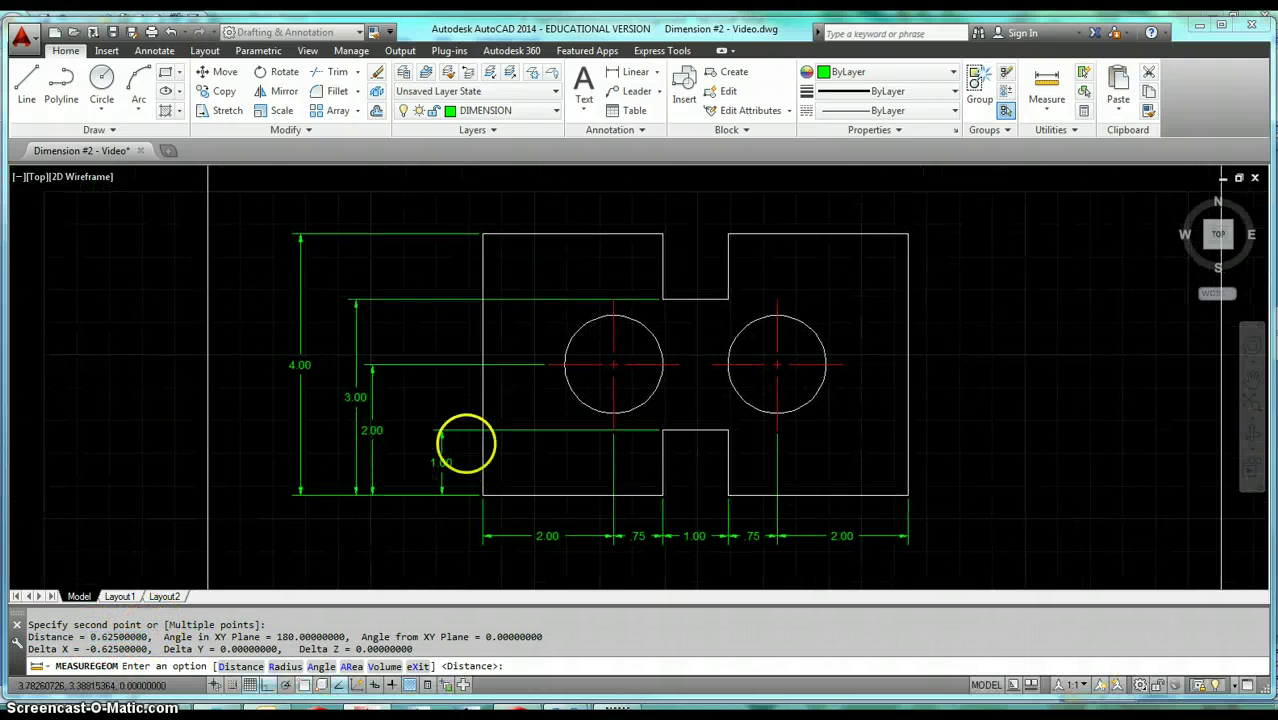
{"action": "left_click", "coordinate": [152, 51]}
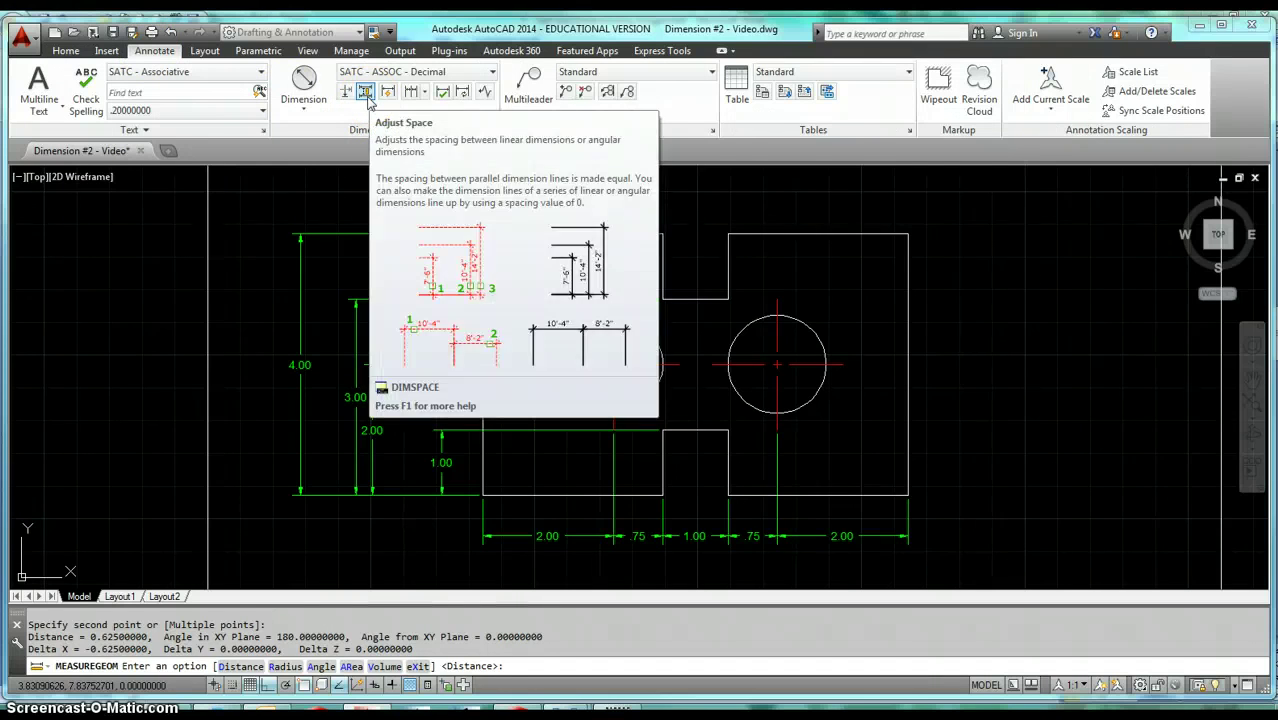
{"action": "left_click", "coordinate": [365, 92]}
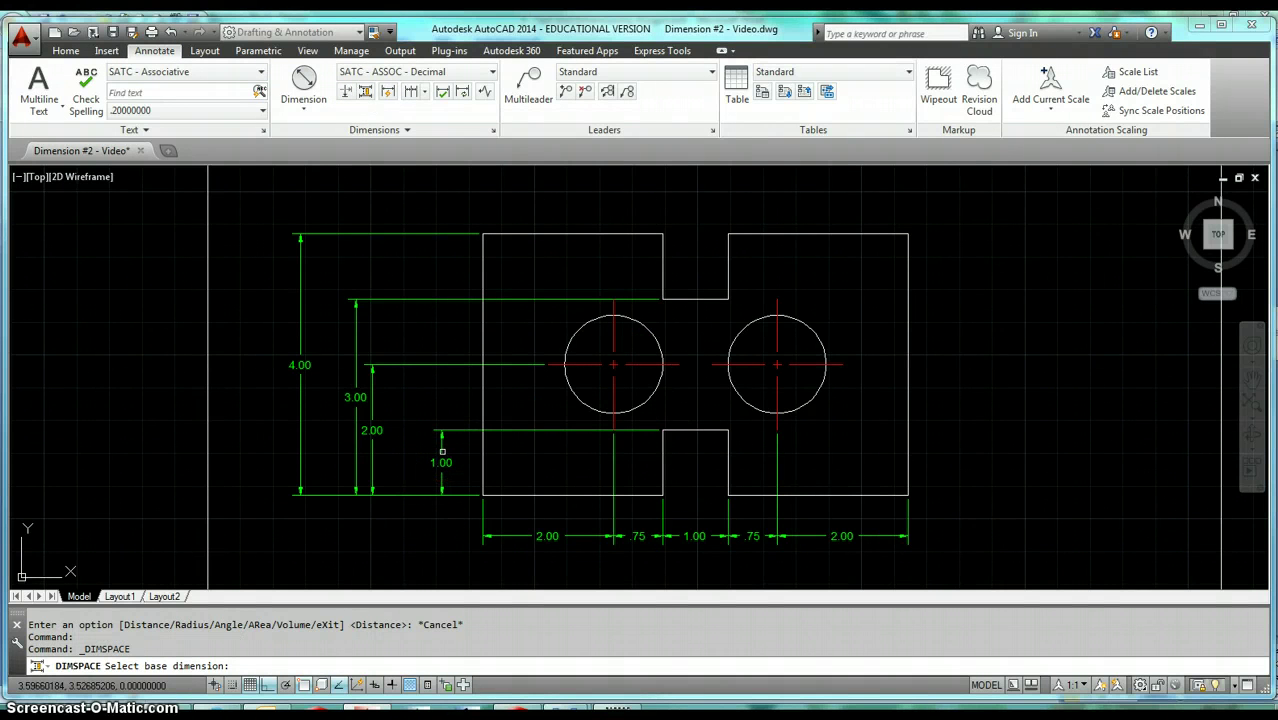
{"action": "left_click", "coordinate": [442, 451]}
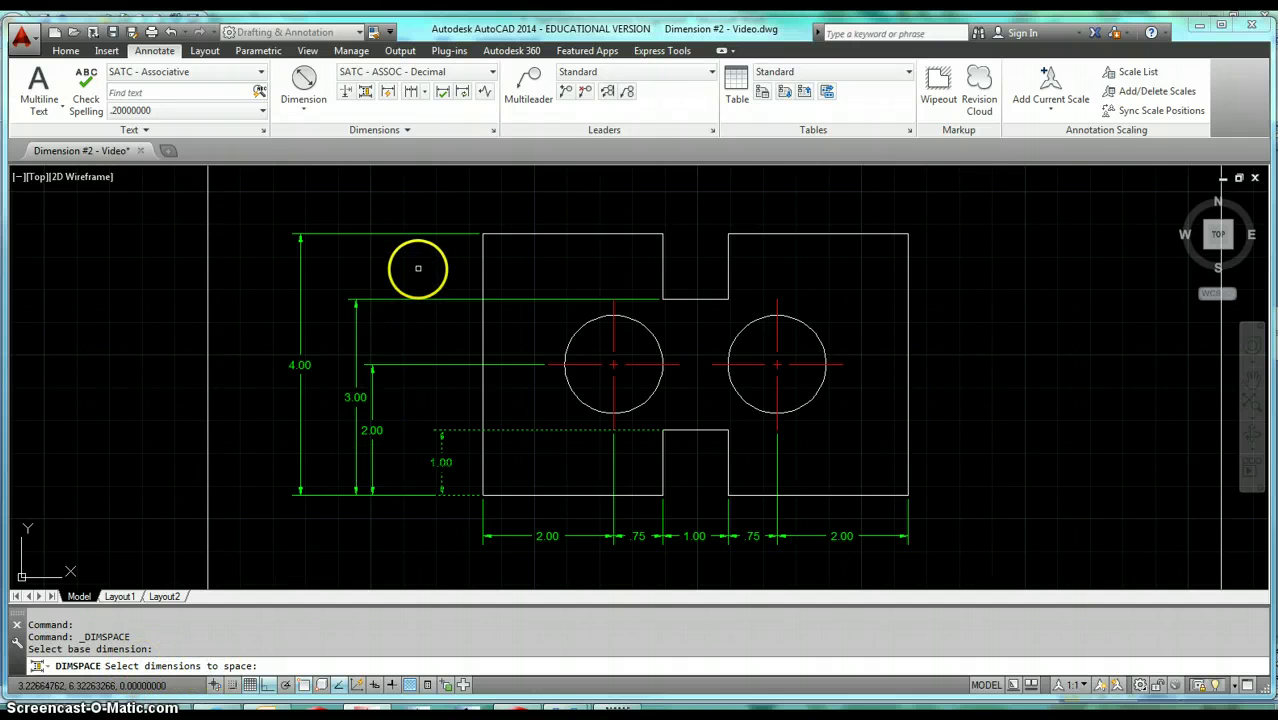
{"action": "left_click", "coordinate": [389, 207]}
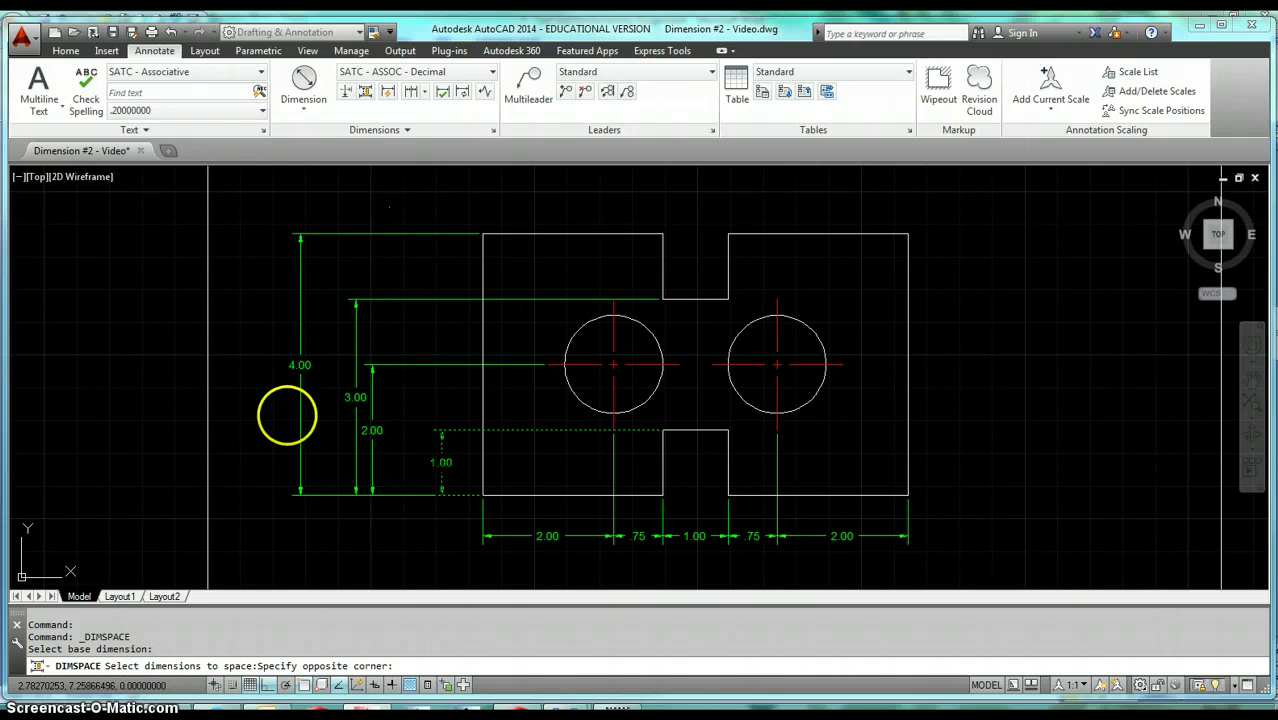
{"action": "left_click", "coordinate": [273, 445]}
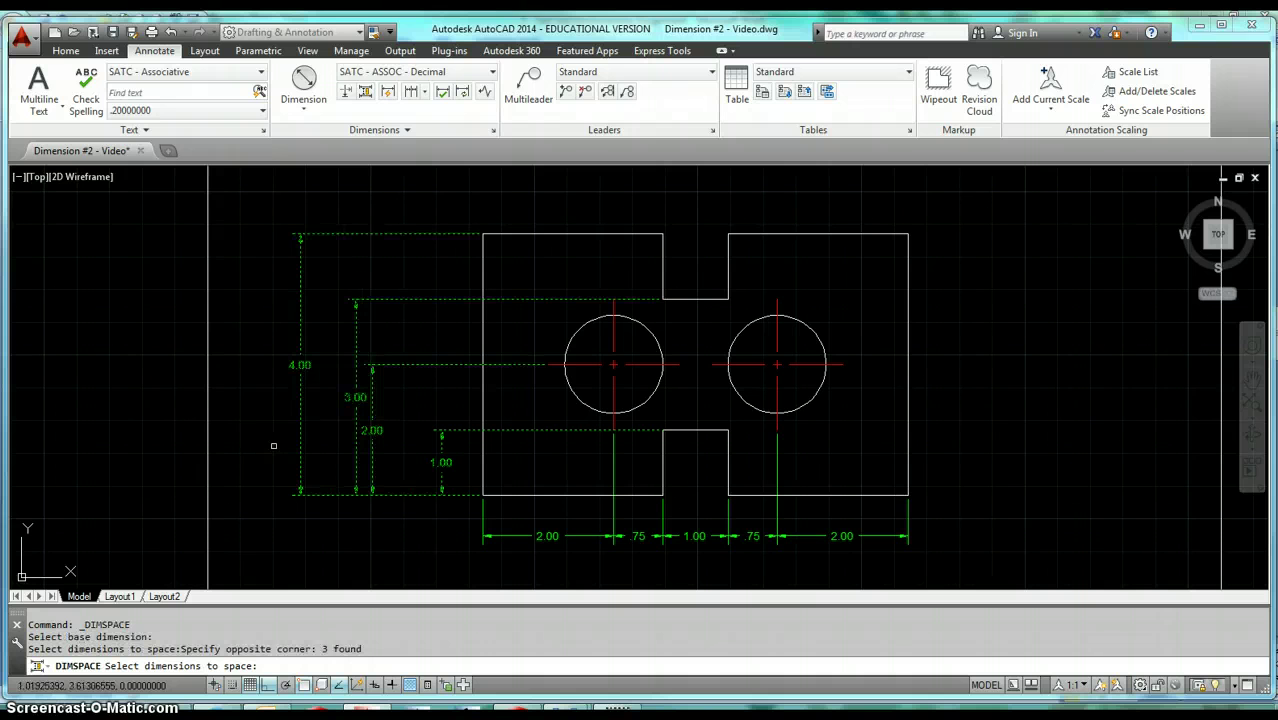
{"action": "key", "text": "Return"}
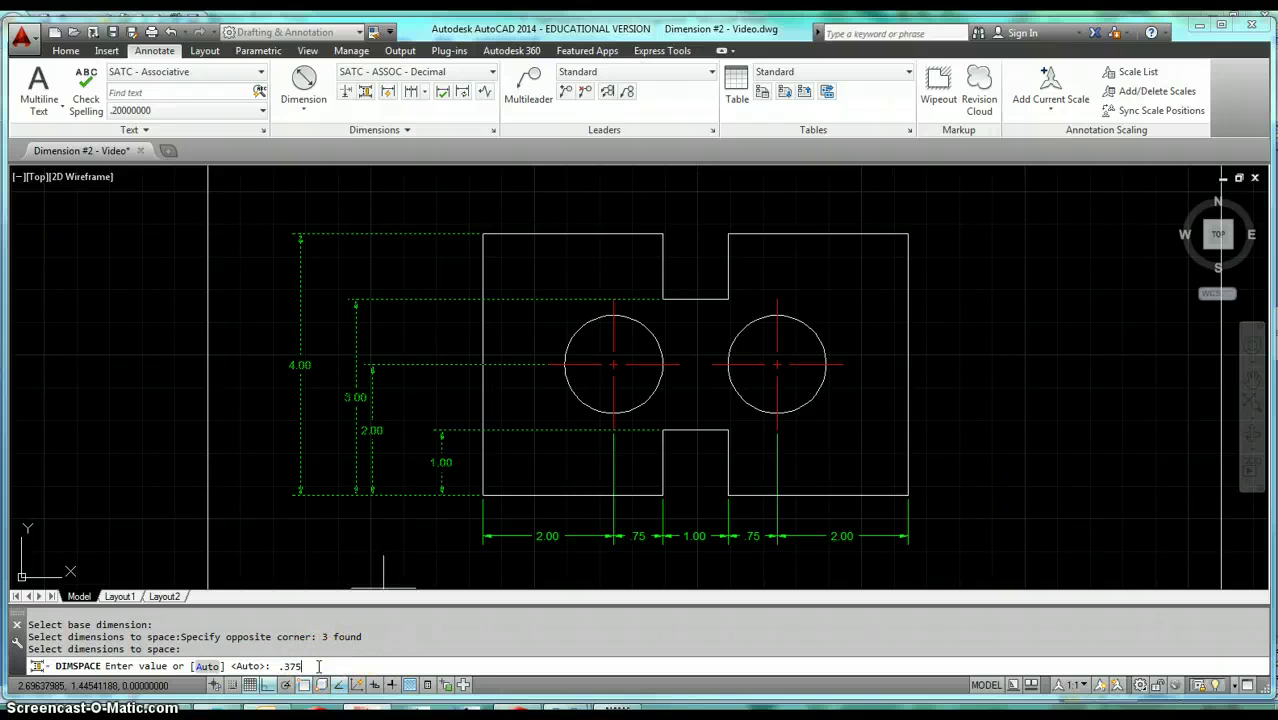
{"action": "key", "text": "Return"}
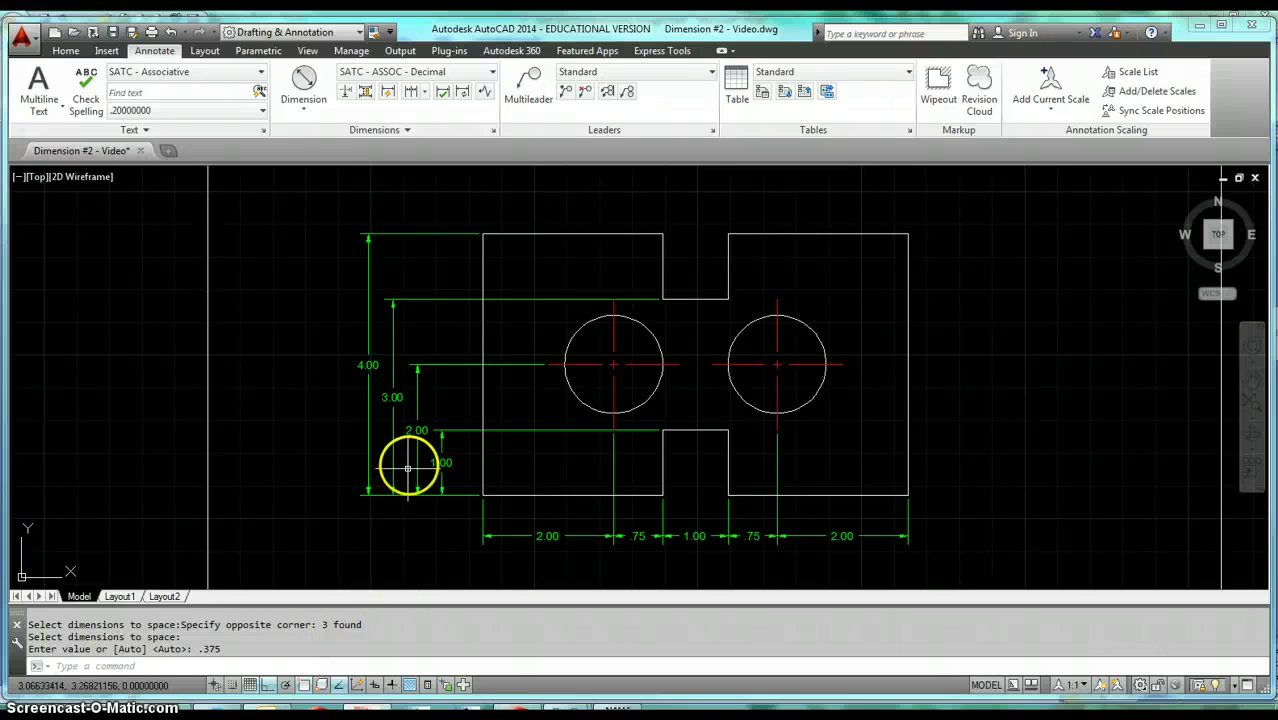
Measure the distance between the dimension lines of the 1.00 and 2.00 vertical dimensions at their lower arrowheads
{"action": "scroll", "coordinate": [416, 456], "scroll_direction": "up", "scroll_amount": 2}
{"action": "scroll", "coordinate": [416, 456], "scroll_direction": "up", "scroll_amount": 3}
{"action": "middle_click_drag", "start_coordinate": [434, 388], "coordinate": [451, 302]}
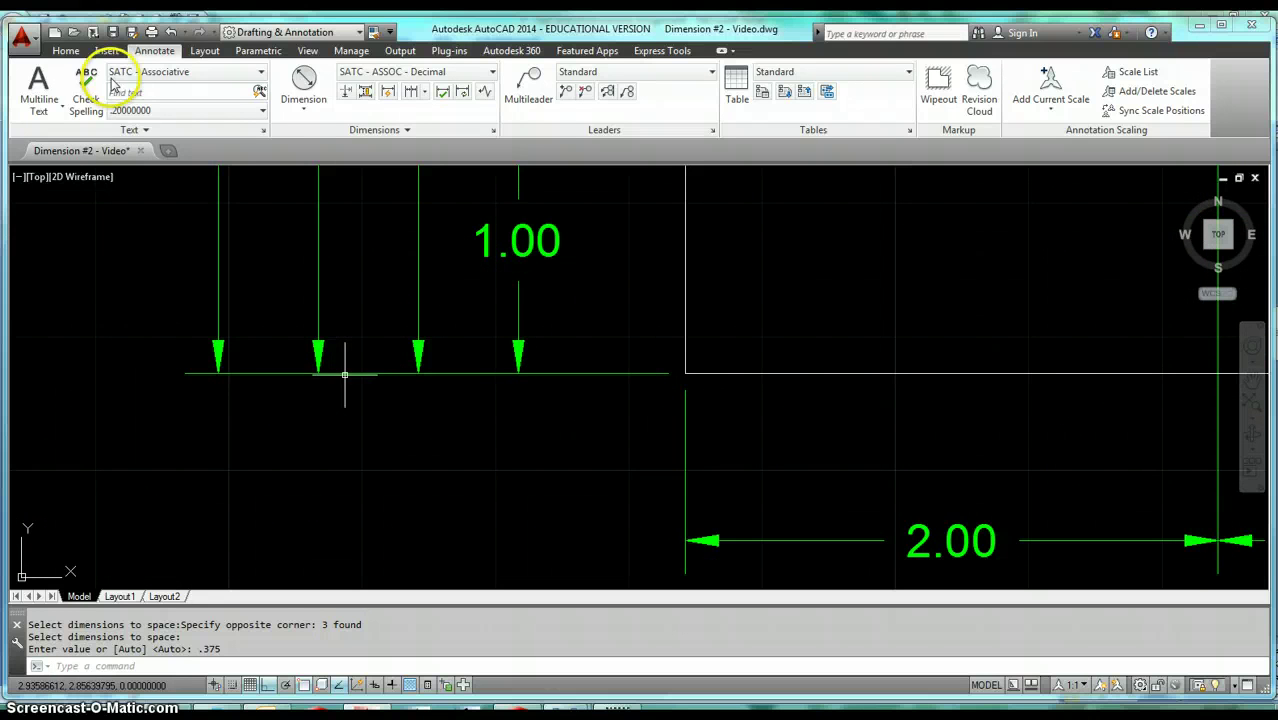
{"action": "left_click", "coordinate": [65, 50]}
{"action": "left_click", "coordinate": [1047, 108]}
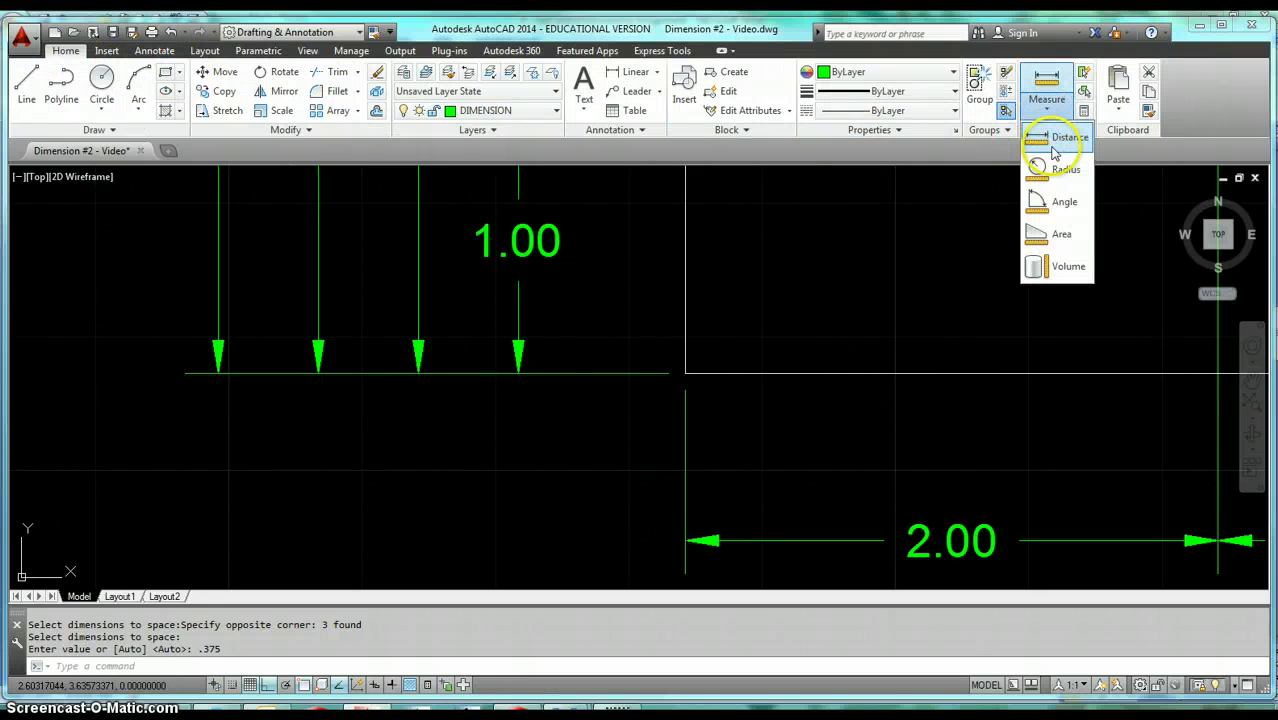
{"action": "left_click", "coordinate": [1060, 147]}
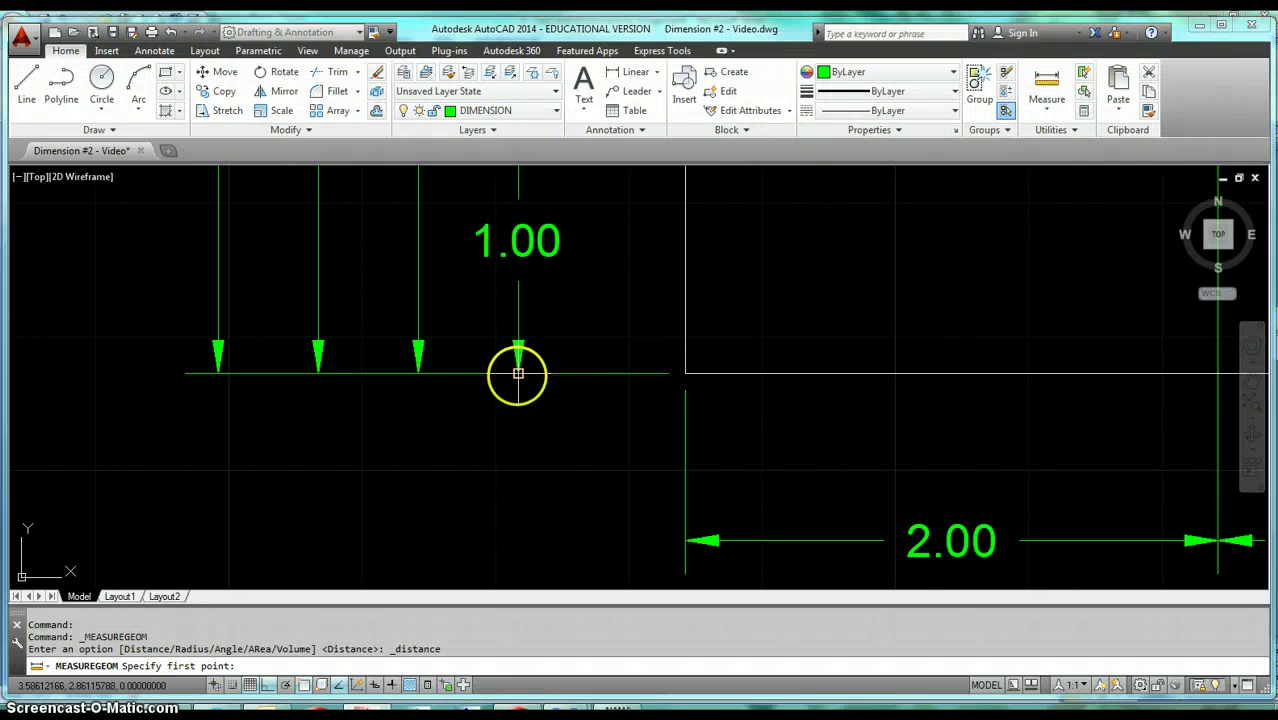
{"action": "left_click", "coordinate": [517, 375]}
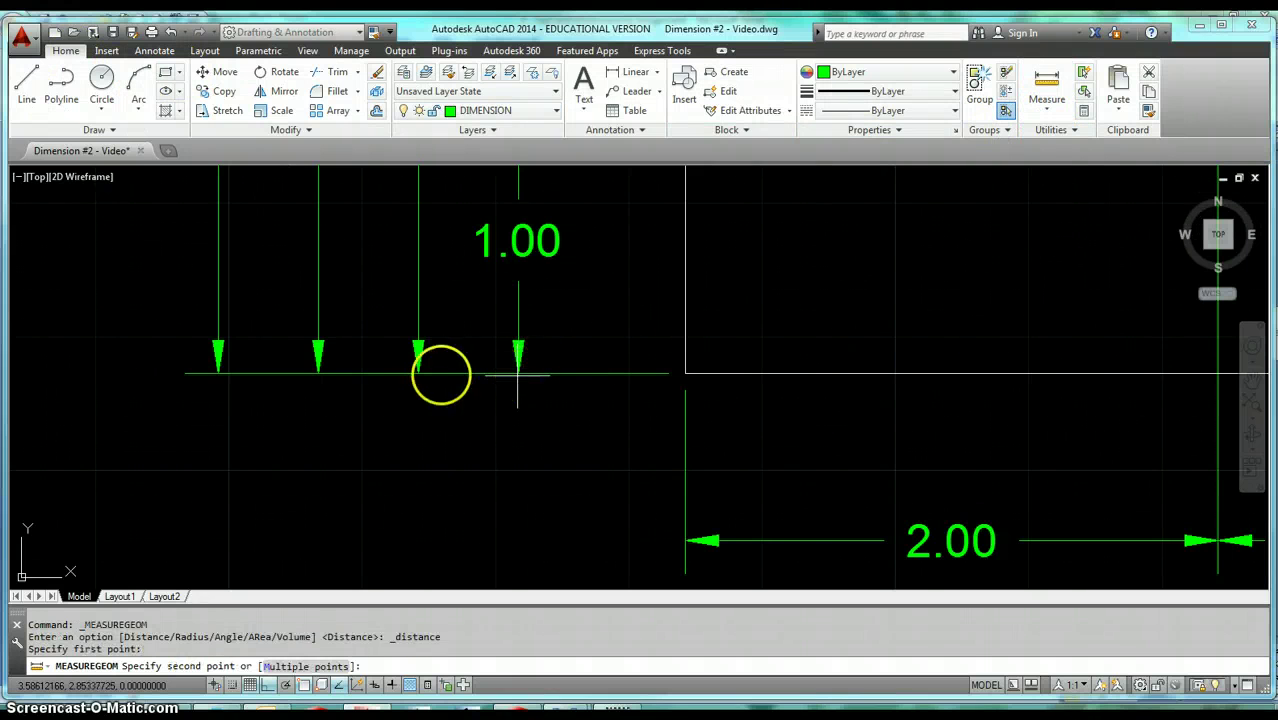
{"action": "left_click", "coordinate": [418, 374]}
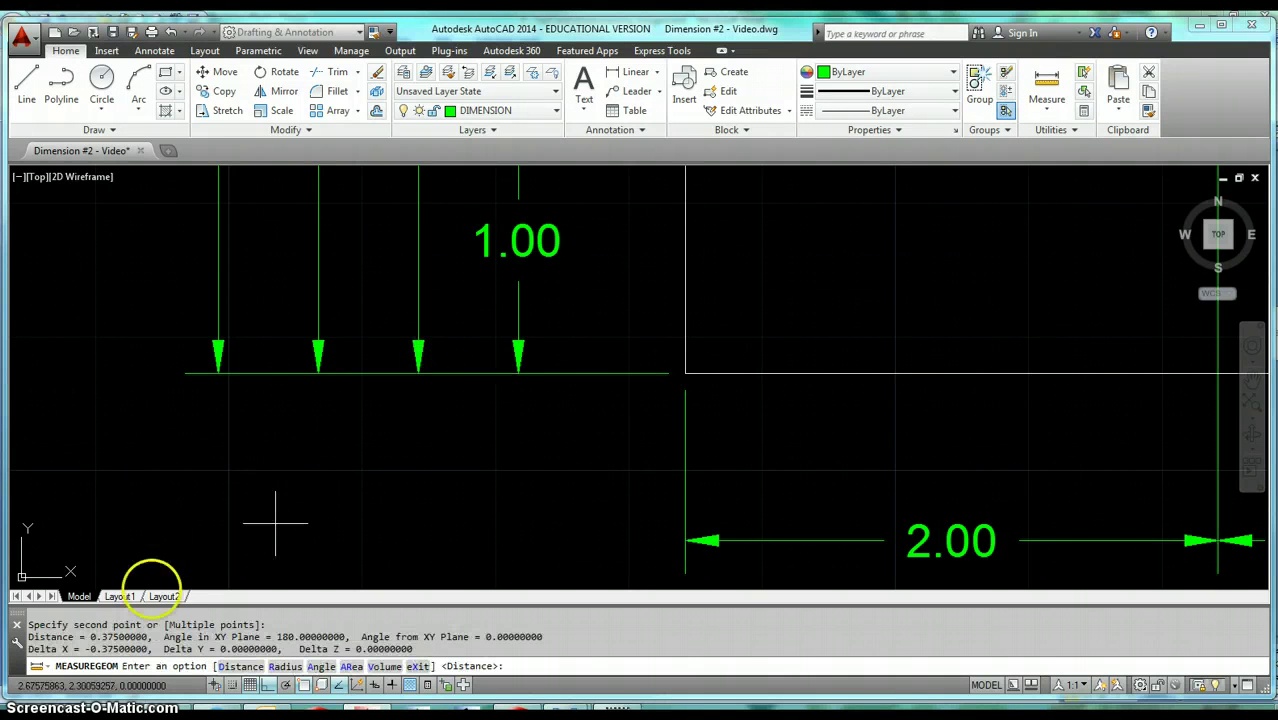
Try to measure the distance from the 2.00 vertical dimension line to the neighbouring 3.00 dimension line
{"action": "key", "text": "Return"}
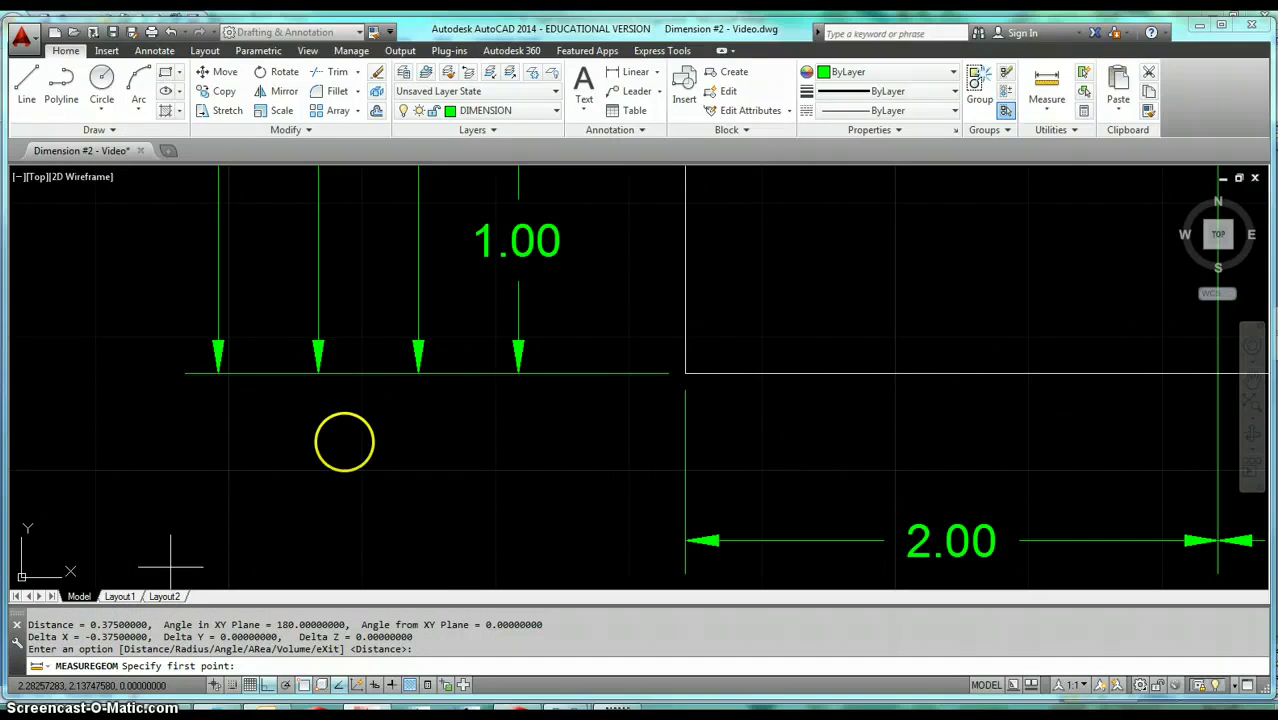
{"action": "left_click", "coordinate": [418, 374]}
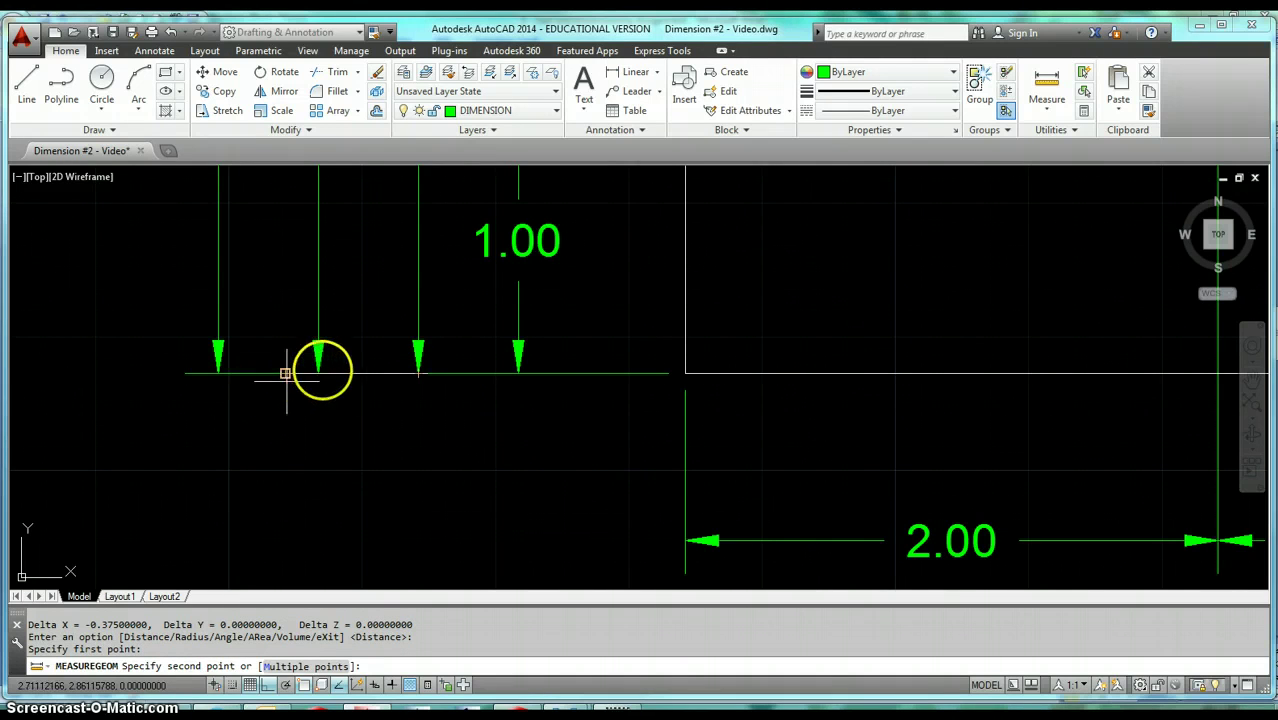
{"action": "left_click", "coordinate": [318, 373]}
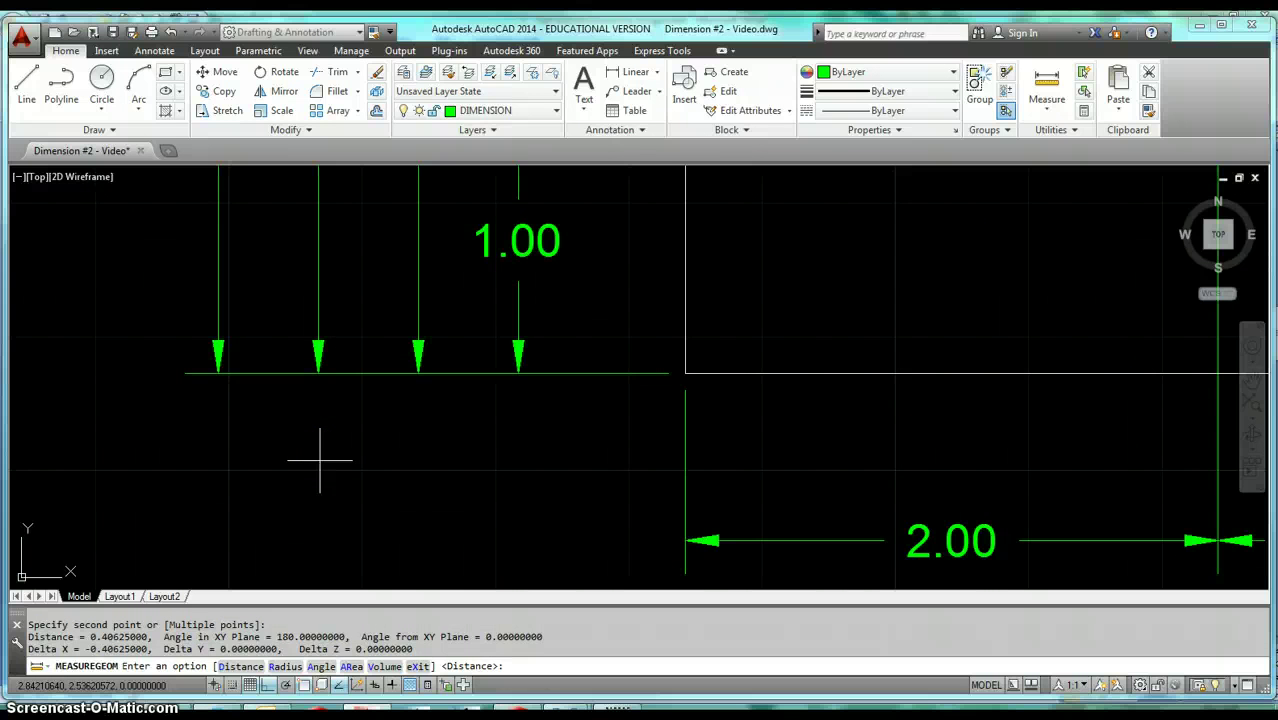
{"action": "key", "text": "Escape"}
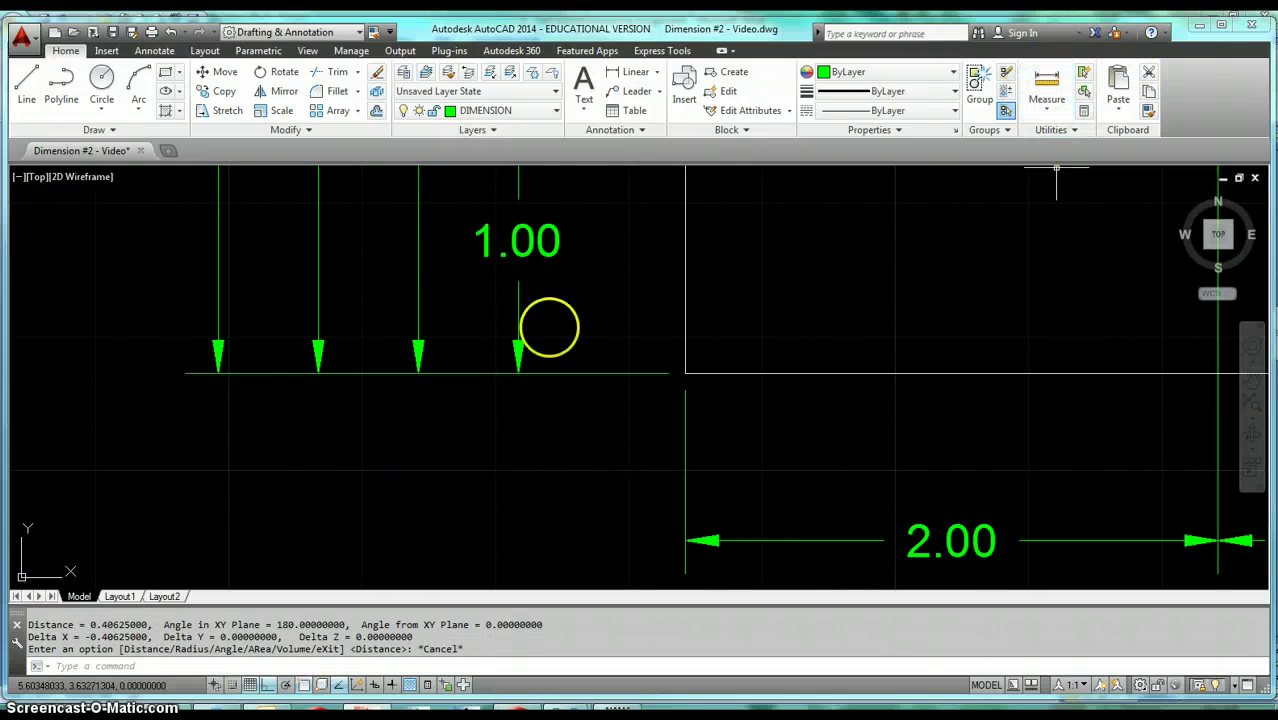
Measure the distance between the lower arrow tips of the 2.00 and 3.00 vertical dimensions
{"action": "key", "text": "Return"}
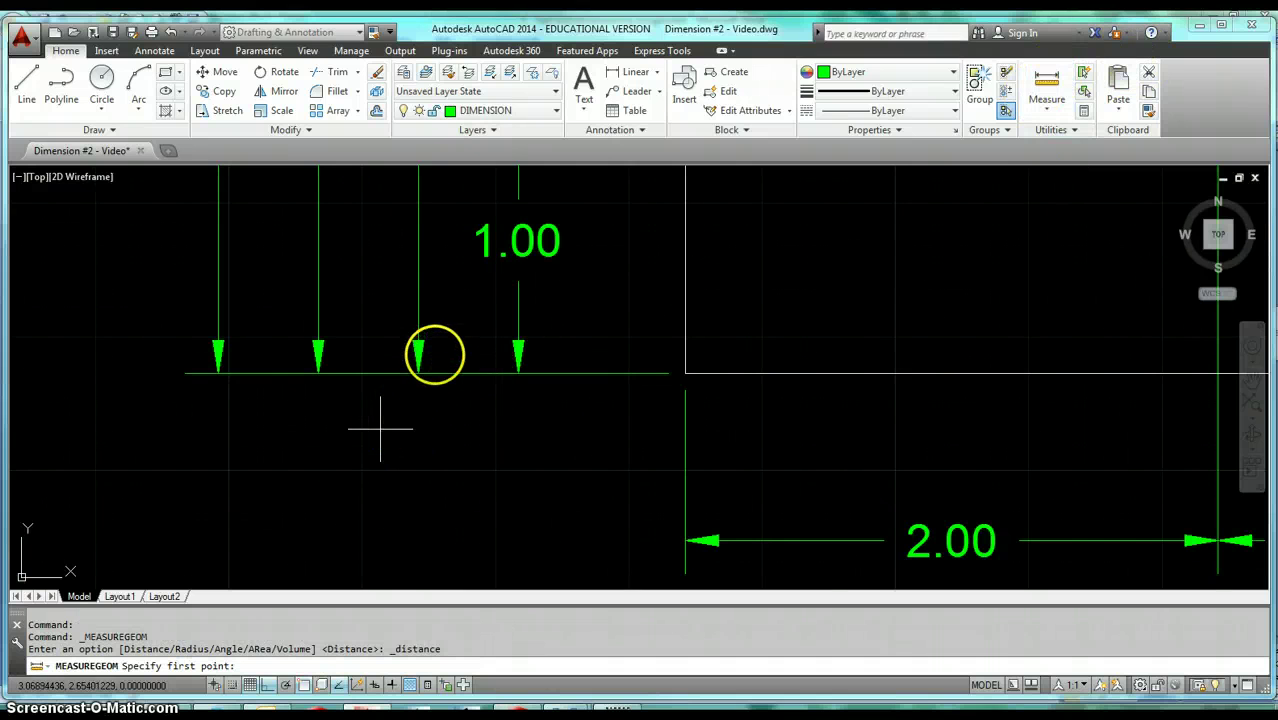
{"action": "left_click", "coordinate": [418, 372]}
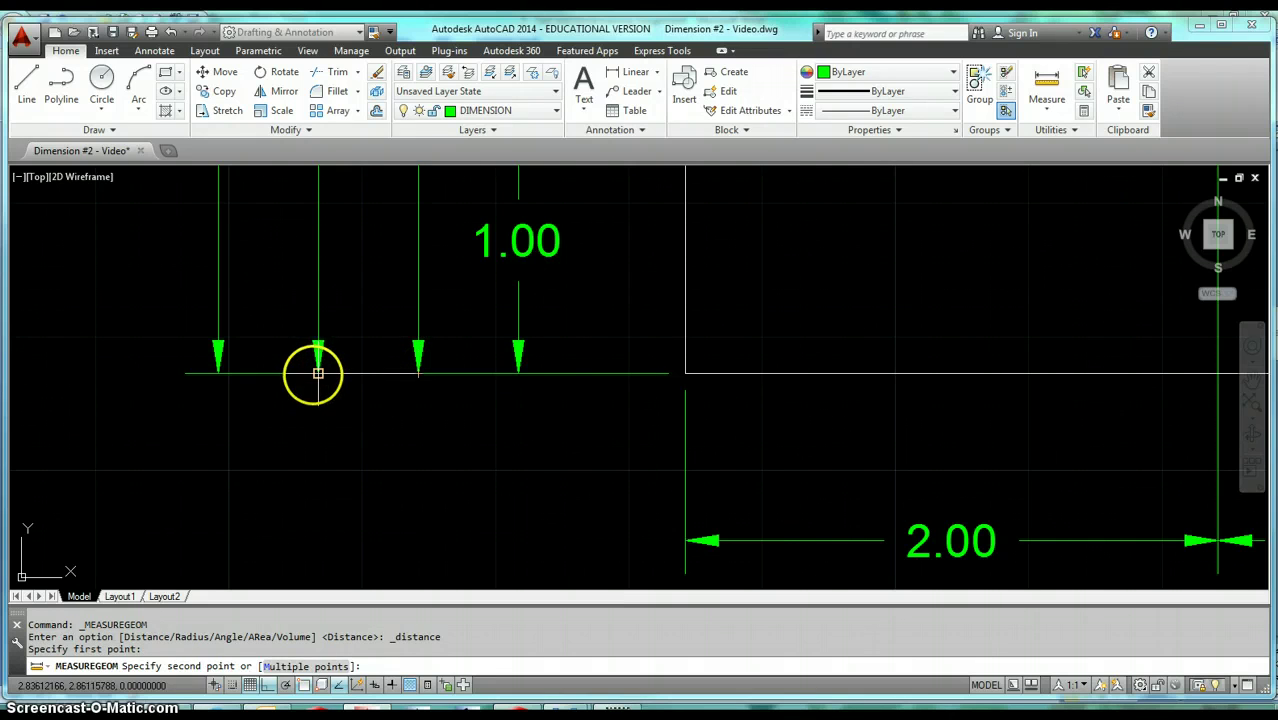
{"action": "left_click", "coordinate": [318, 373]}
{"action": "scroll", "coordinate": [360, 442], "scroll_direction": "down", "scroll_amount": 3}
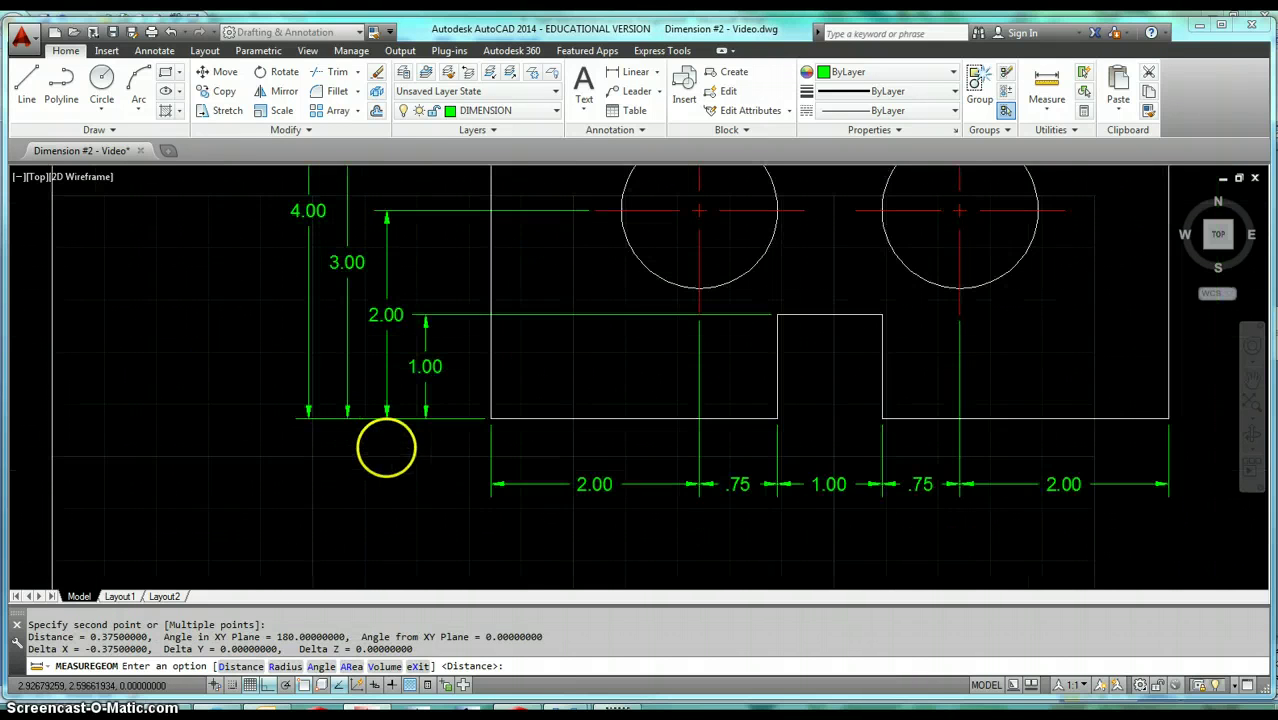
{"action": "key", "text": "Escape"}
Start single-line text below the vertical dimensions with height 0.20 and rotation 0, reading .375" * Scale Factor
{"action": "middle_click_drag", "start_coordinate": [399, 462], "coordinate": [362, 476]}
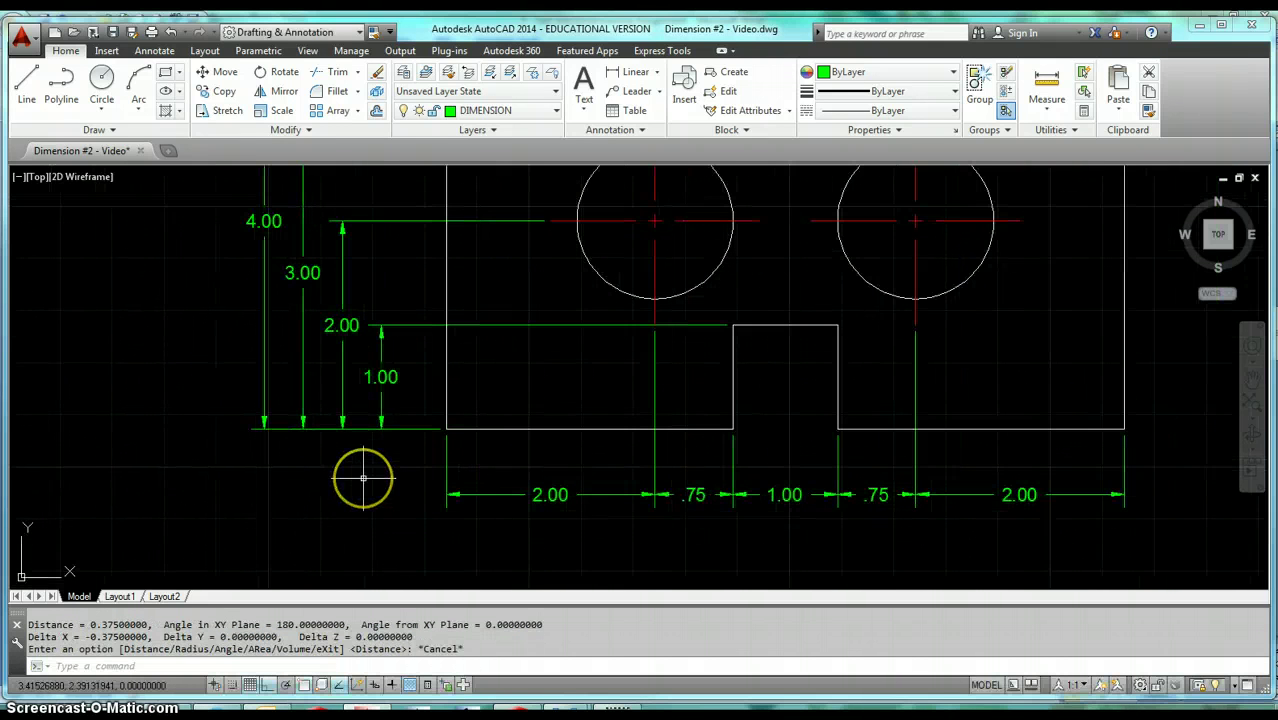
{"action": "scroll", "coordinate": [363, 478], "scroll_direction": "down", "scroll_amount": 4}
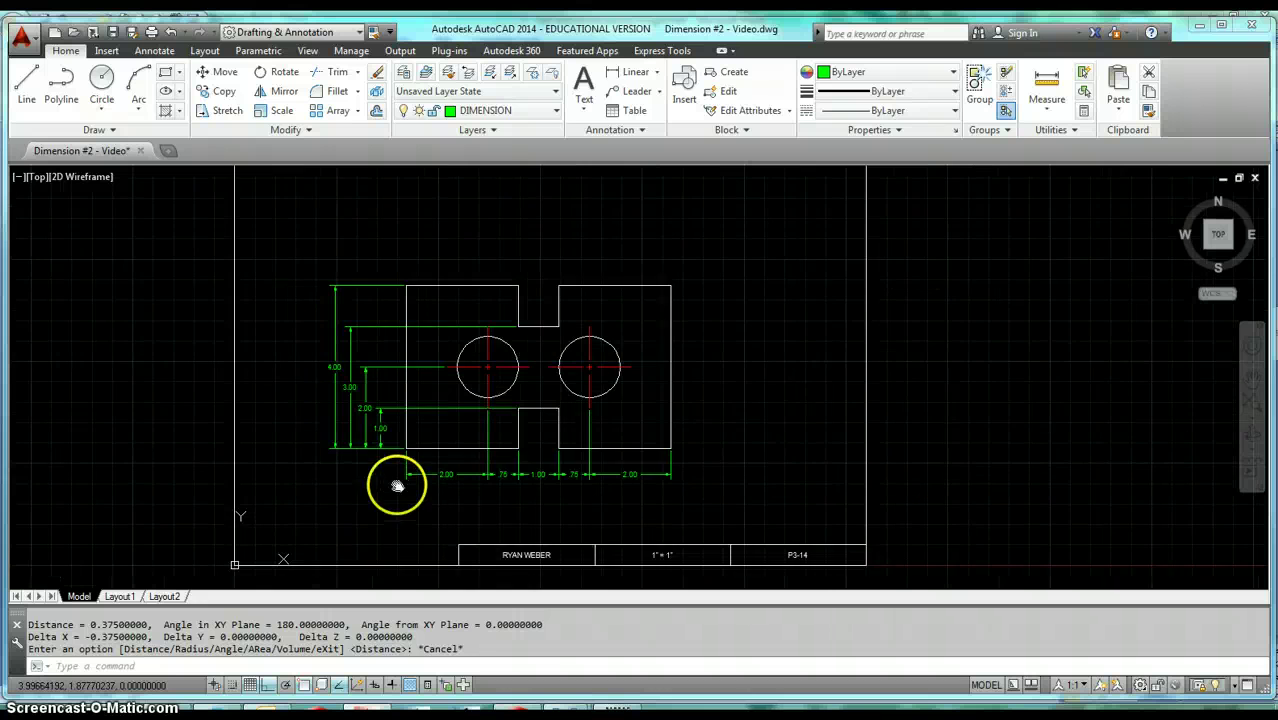
{"action": "scroll", "coordinate": [399, 485], "scroll_direction": "up", "scroll_amount": 1}
{"action": "scroll", "coordinate": [722, 500], "scroll_direction": "up", "scroll_amount": 2}
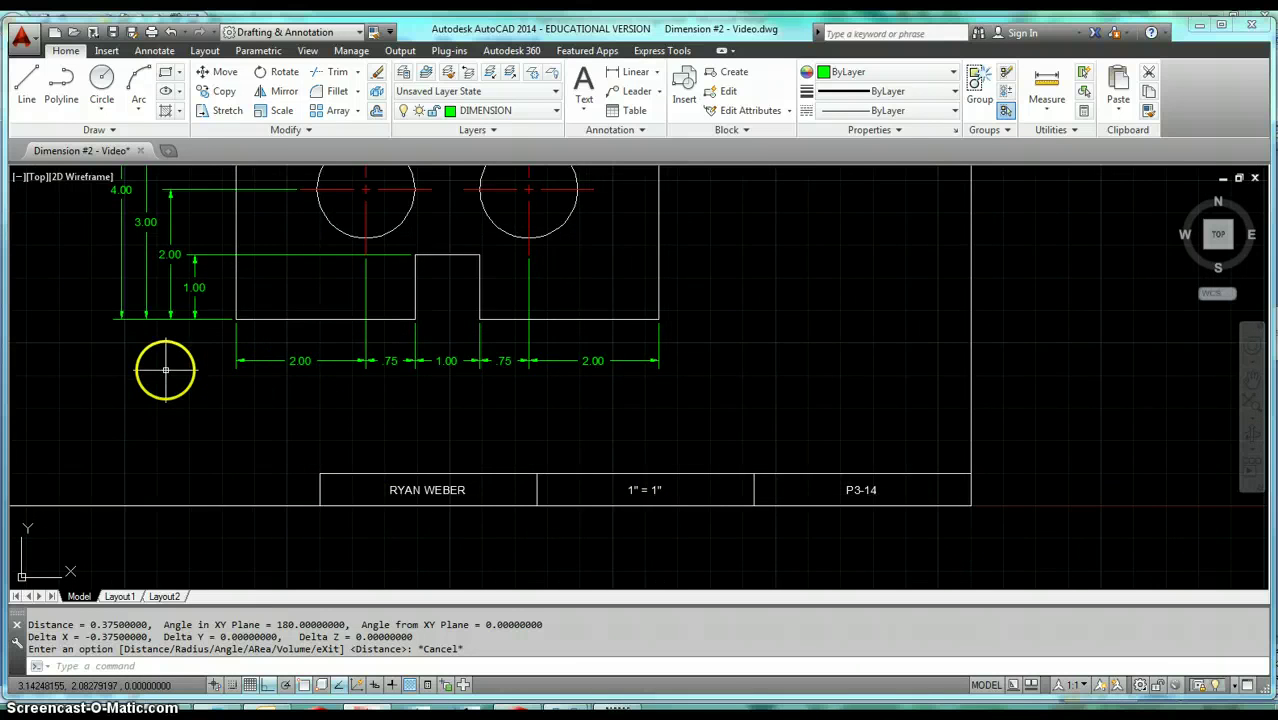
{"action": "middle_click_drag", "start_coordinate": [165, 370], "coordinate": [397, 449]}
{"action": "scroll", "coordinate": [374, 420], "scroll_direction": "up", "scroll_amount": 2}
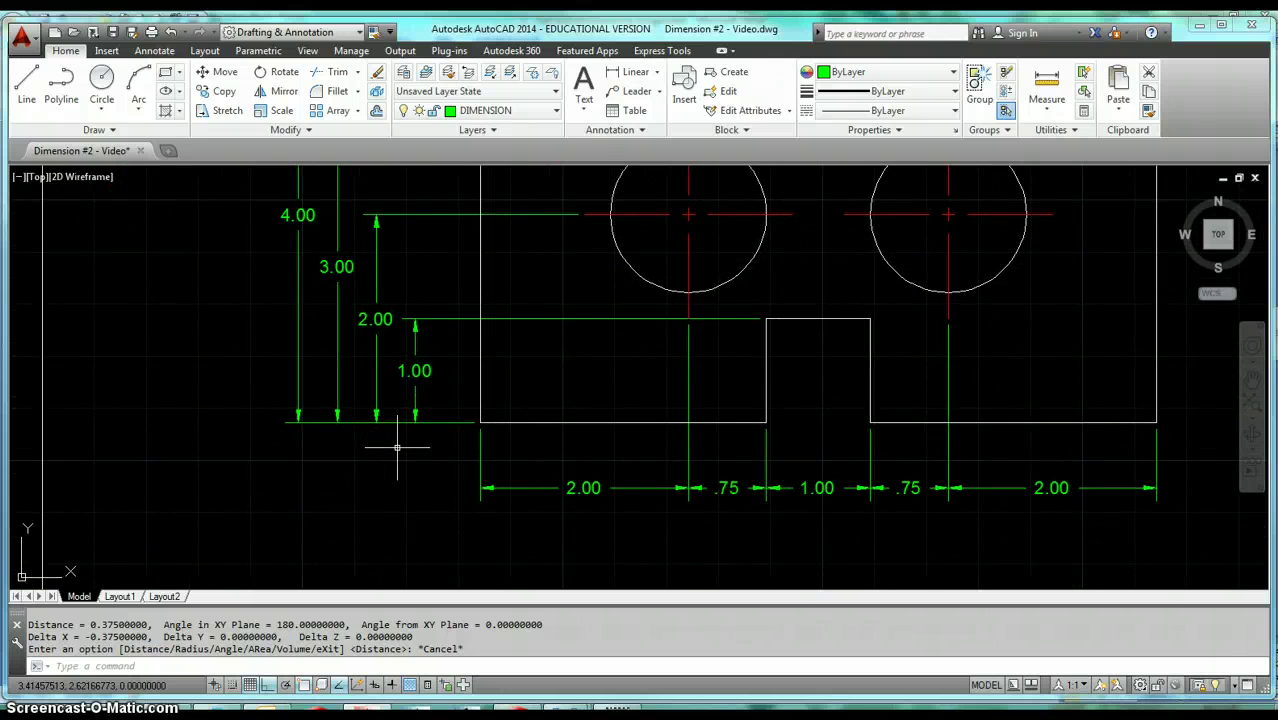
{"action": "type", "text": "tex"}
{"action": "key", "text": "Return"}
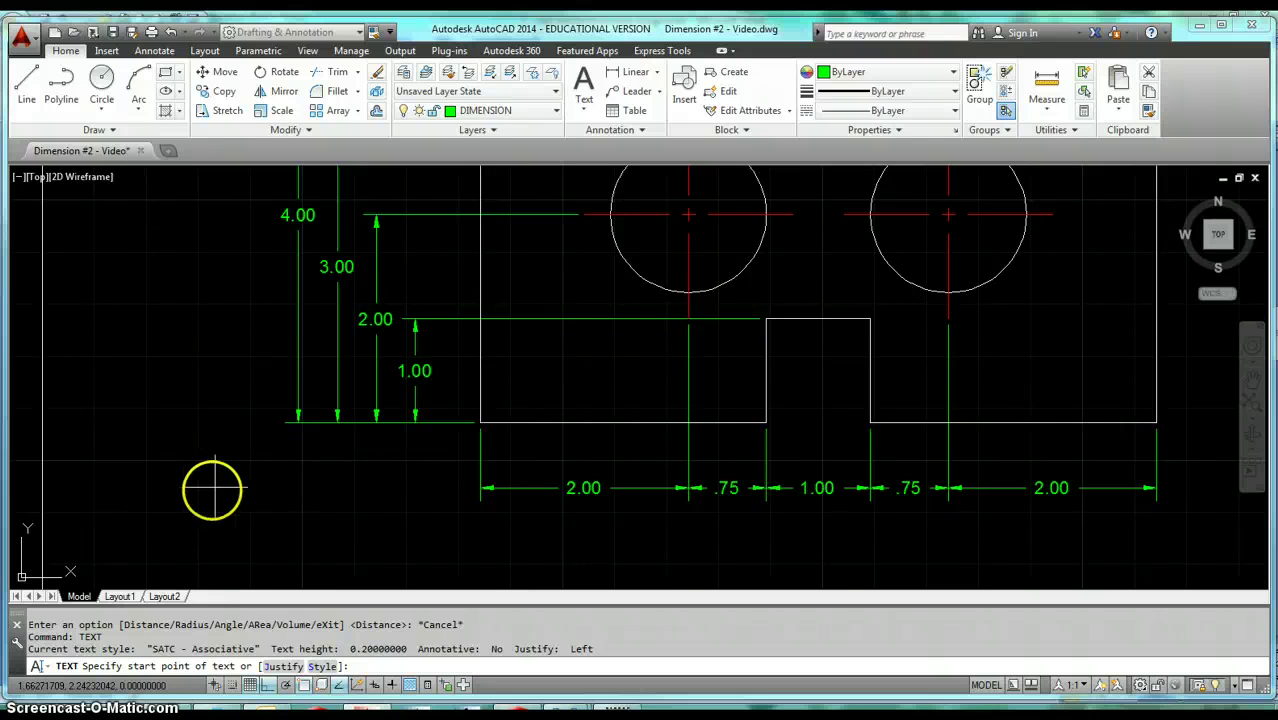
{"action": "left_click", "coordinate": [181, 508]}
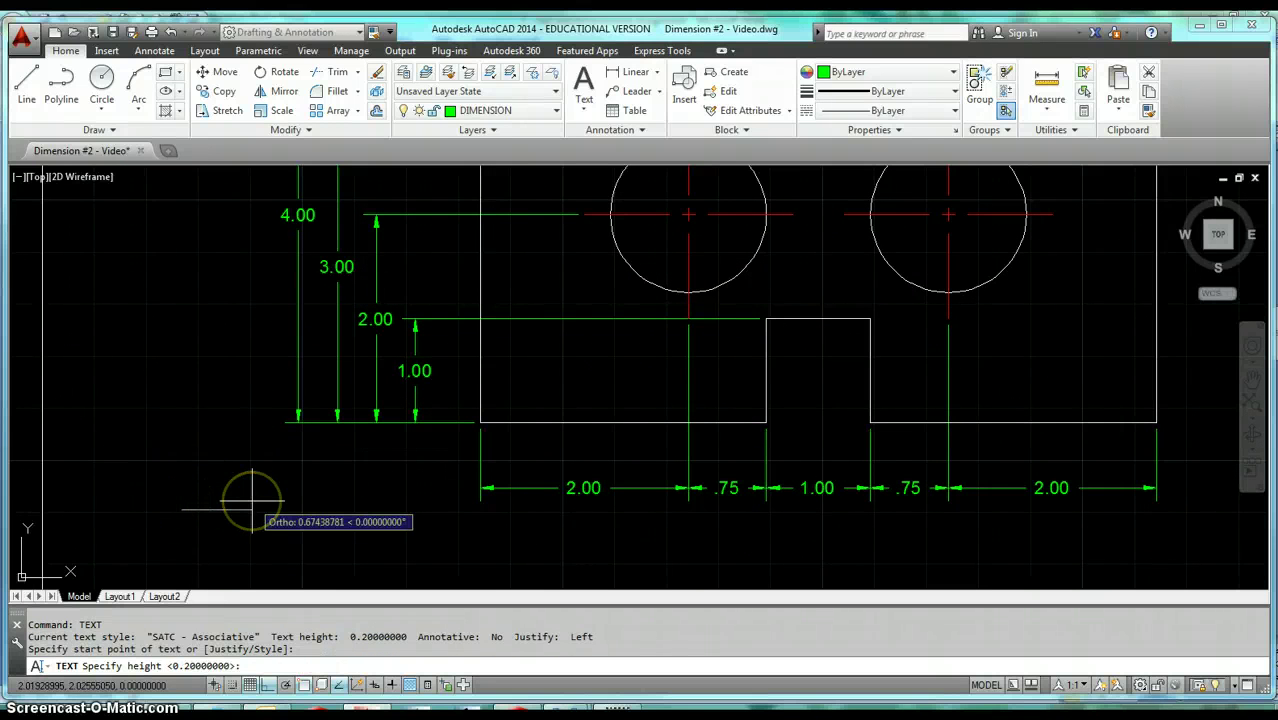
{"action": "key", "text": "Return"}
{"action": "key", "text": "Return"}
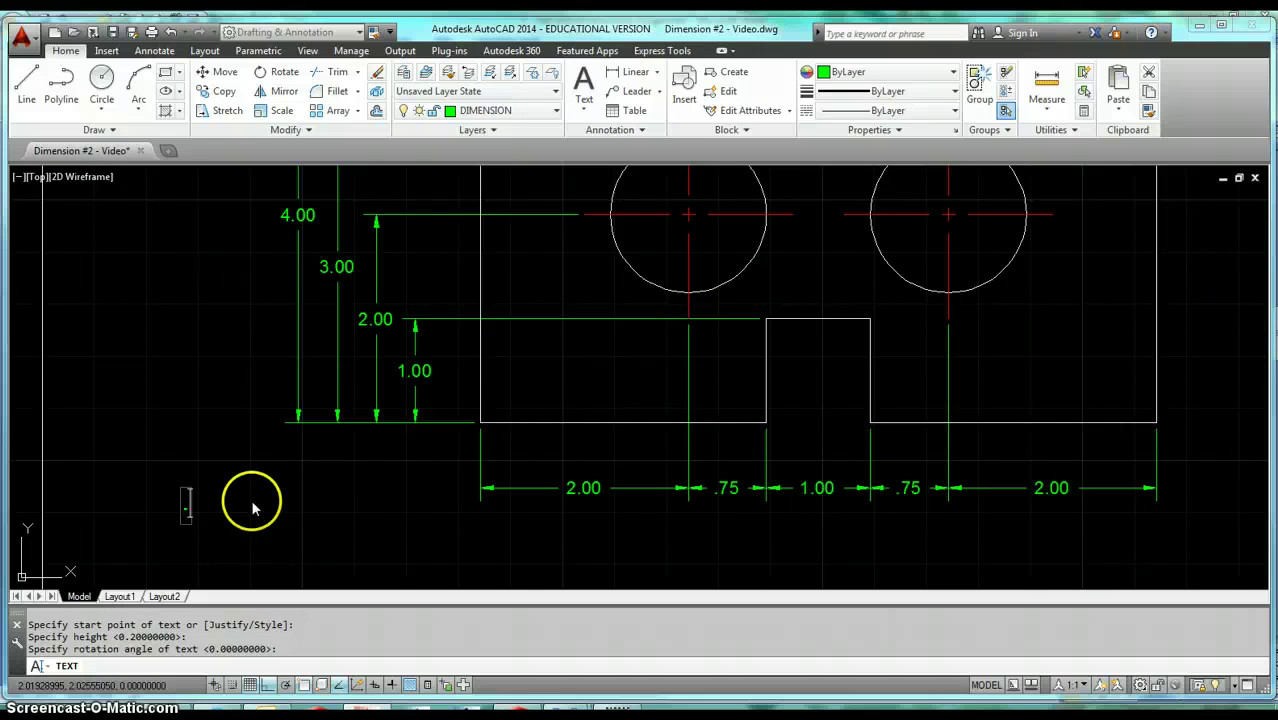
{"action": "type", "text": ".375\""}
{"action": "left_click", "coordinate": [252, 508]}
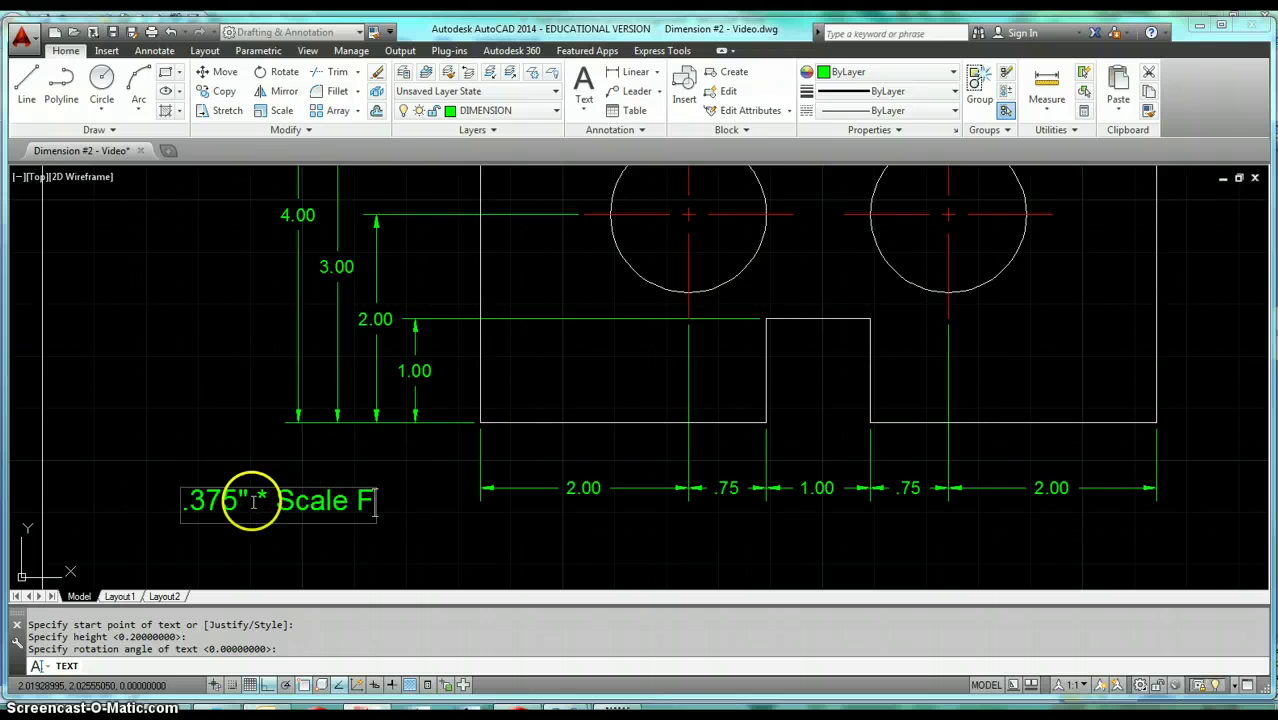
{"action": "type", "text": "Scale Factor"}
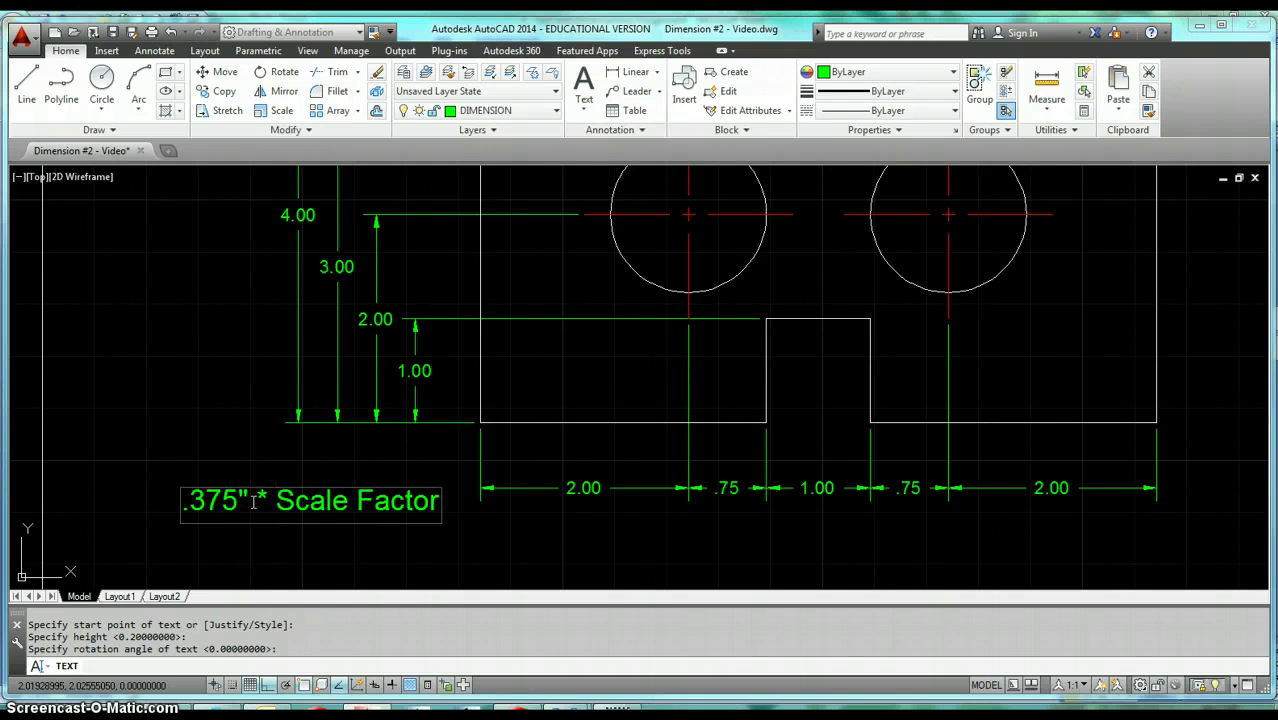
Add a second text line reading .375" * 2 = .75" and finish the text
{"action": "key", "text": "Return"}
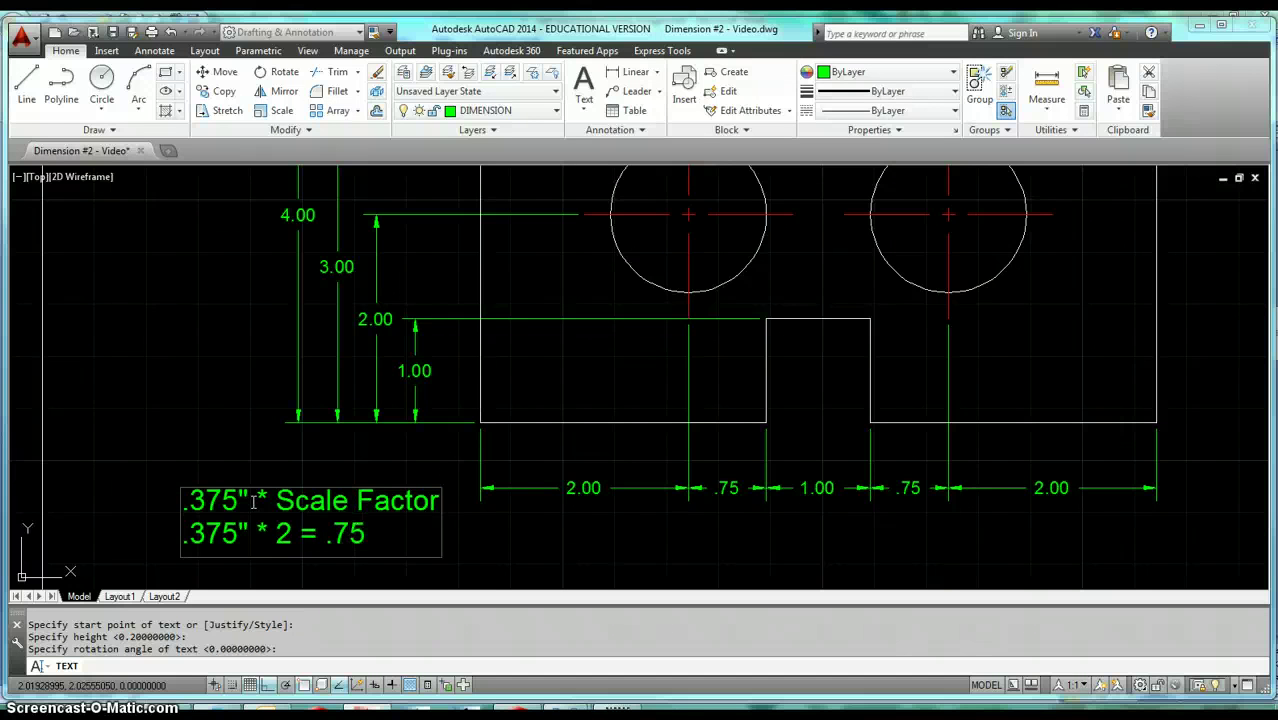
{"action": "key", "text": "Return"}
{"action": "key", "text": "Return"}
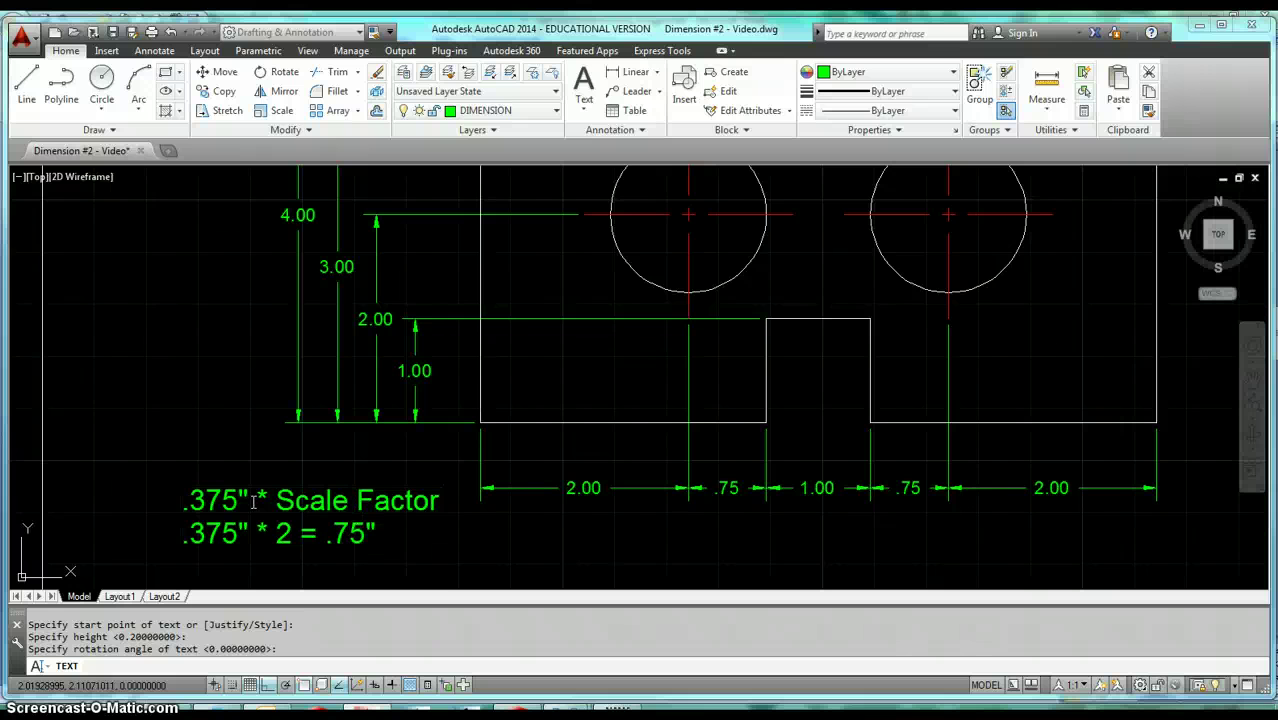
{"action": "left_click", "coordinate": [376, 428]}
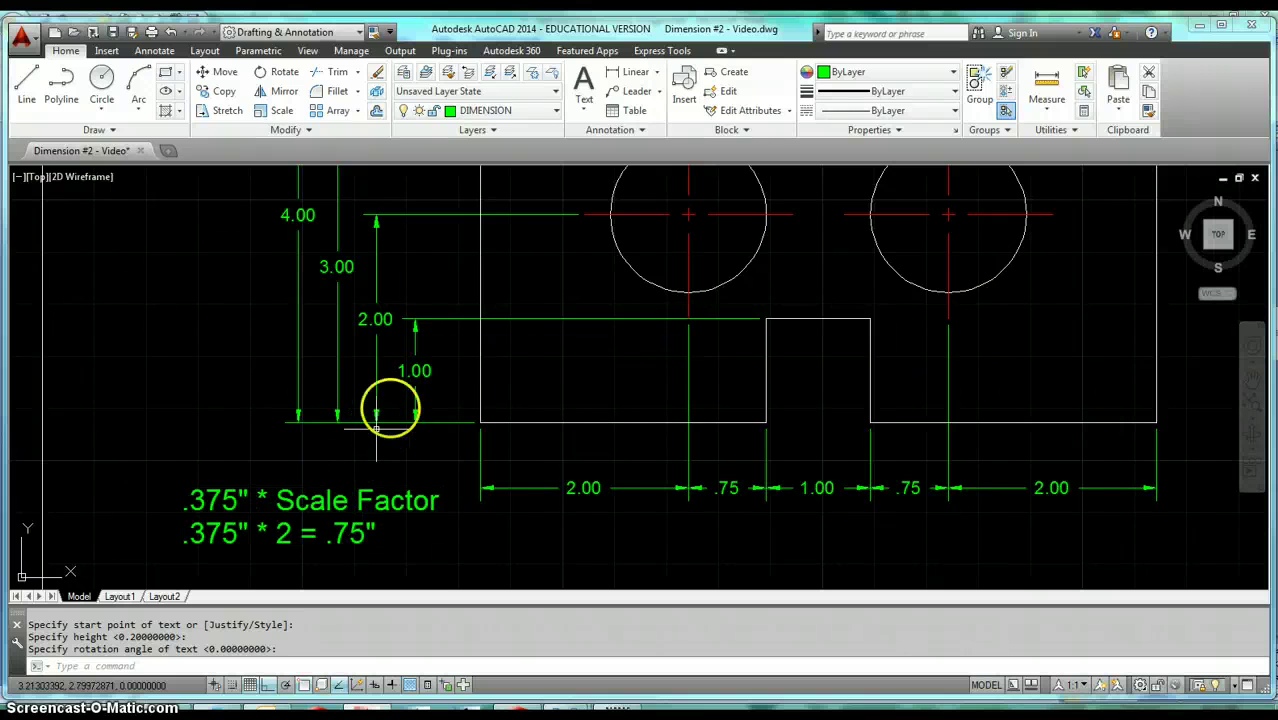
Space the 2.00, 3.00 and 4.00 vertical dimensions from the 1.00 base dimension using Adjust Space with a value of .75
{"action": "left_click", "coordinate": [204, 50]}
{"action": "left_click", "coordinate": [152, 50]}
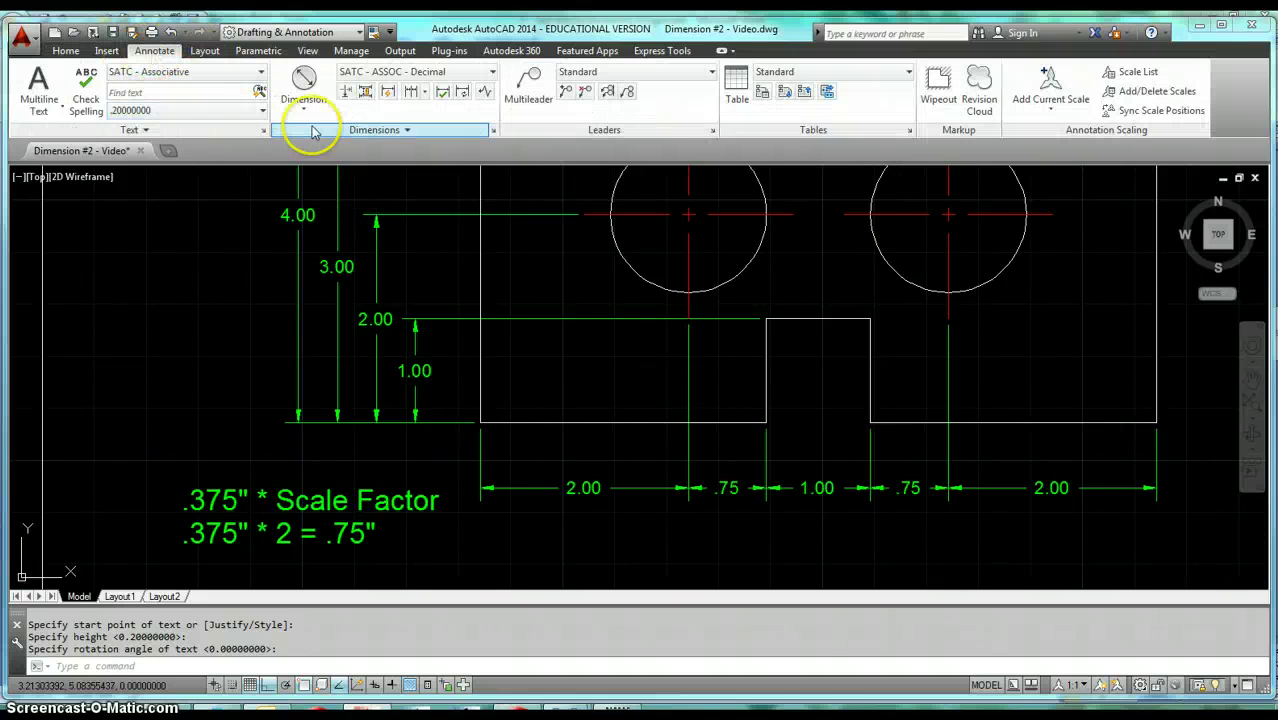
{"action": "left_click", "coordinate": [365, 92]}
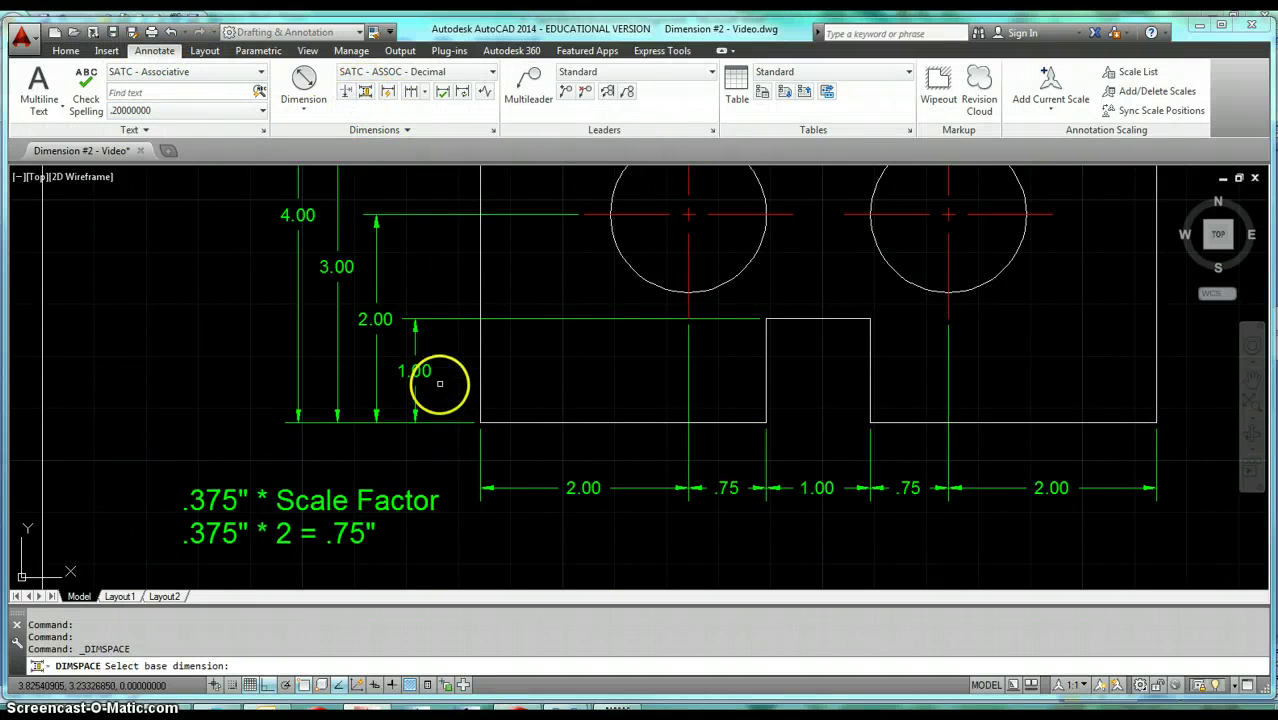
{"action": "left_click", "coordinate": [419, 400]}
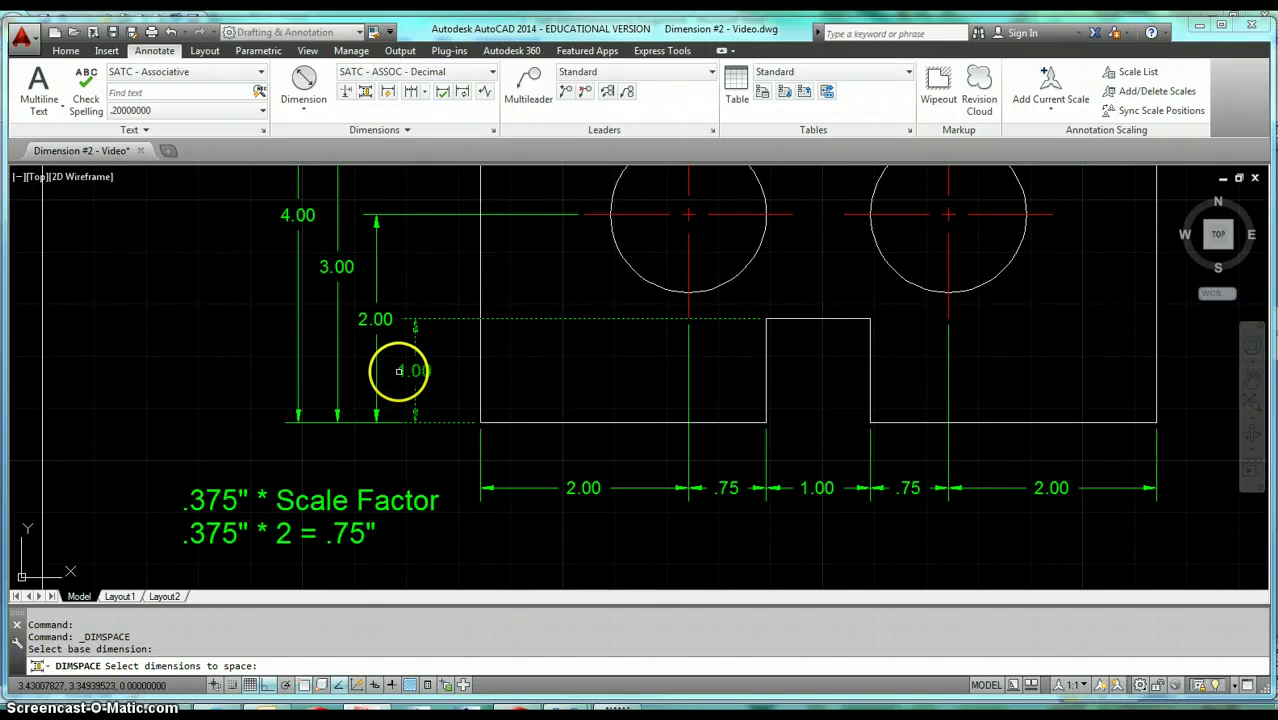
{"action": "left_click", "coordinate": [367, 363]}
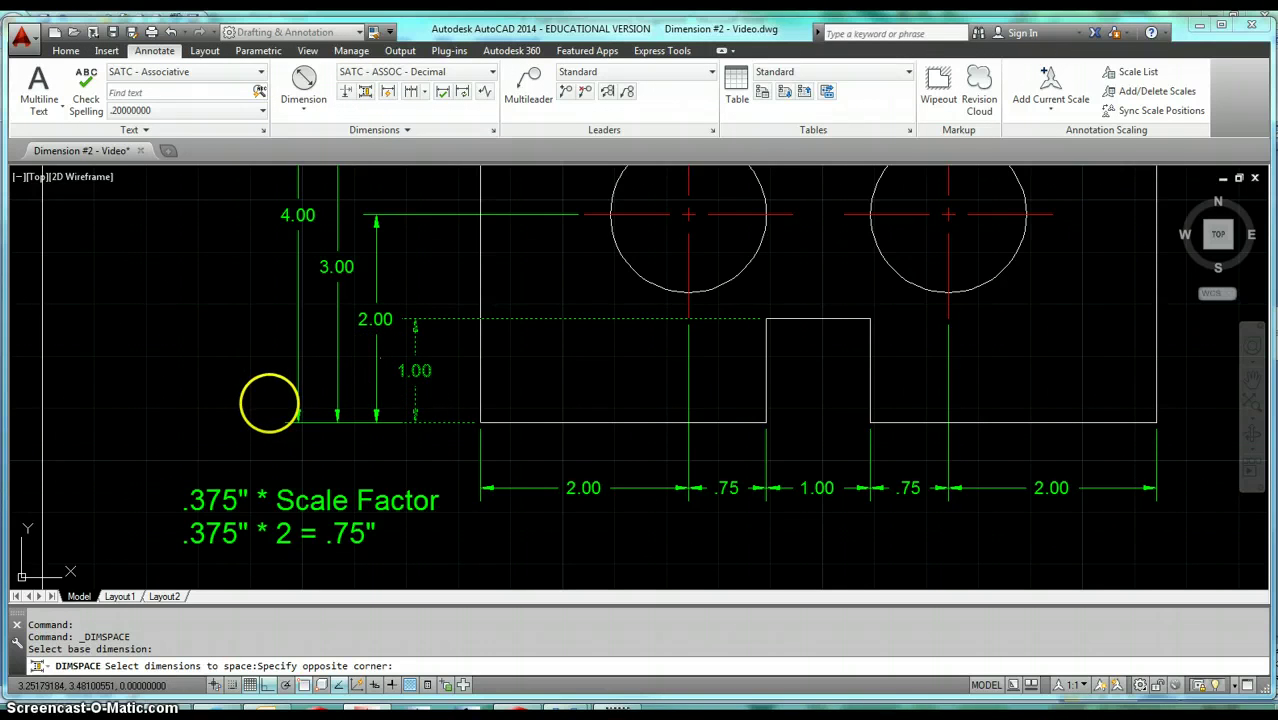
{"action": "left_click", "coordinate": [268, 400]}
{"action": "key", "text": "Return"}
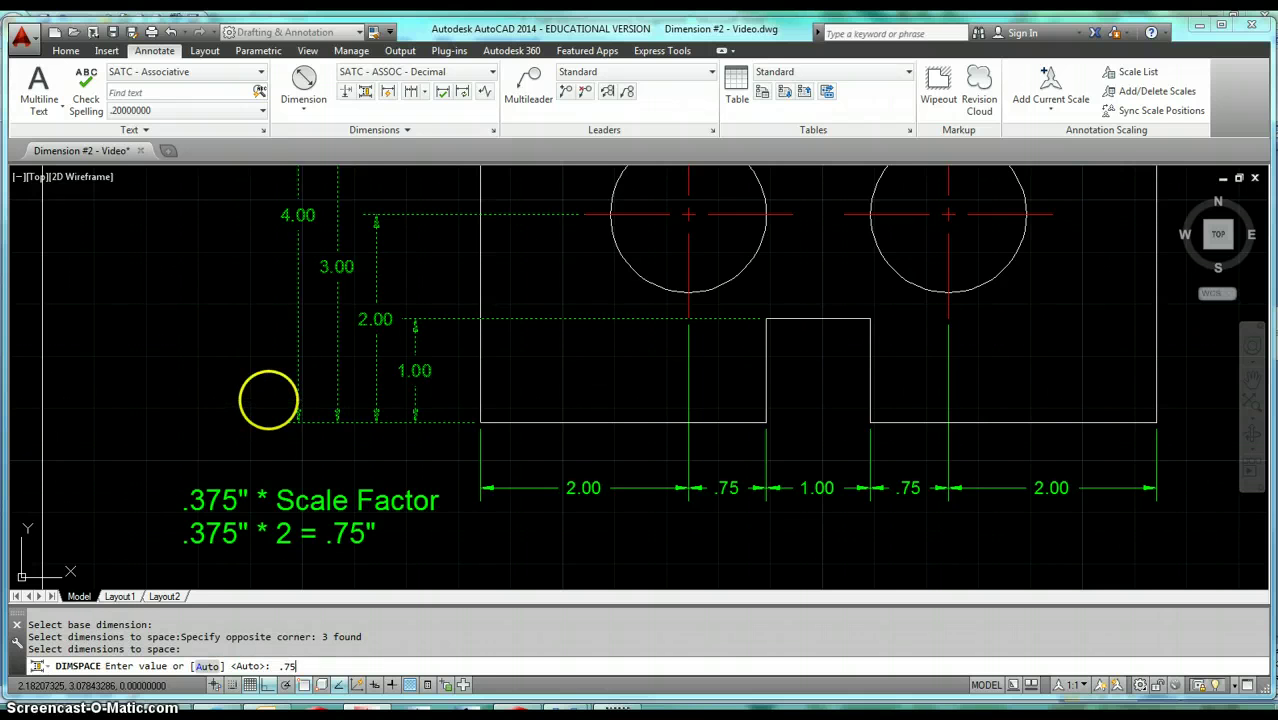
{"action": "key", "text": "Return"}
{"action": "scroll", "coordinate": [310, 390], "scroll_direction": "down", "scroll_amount": 2}
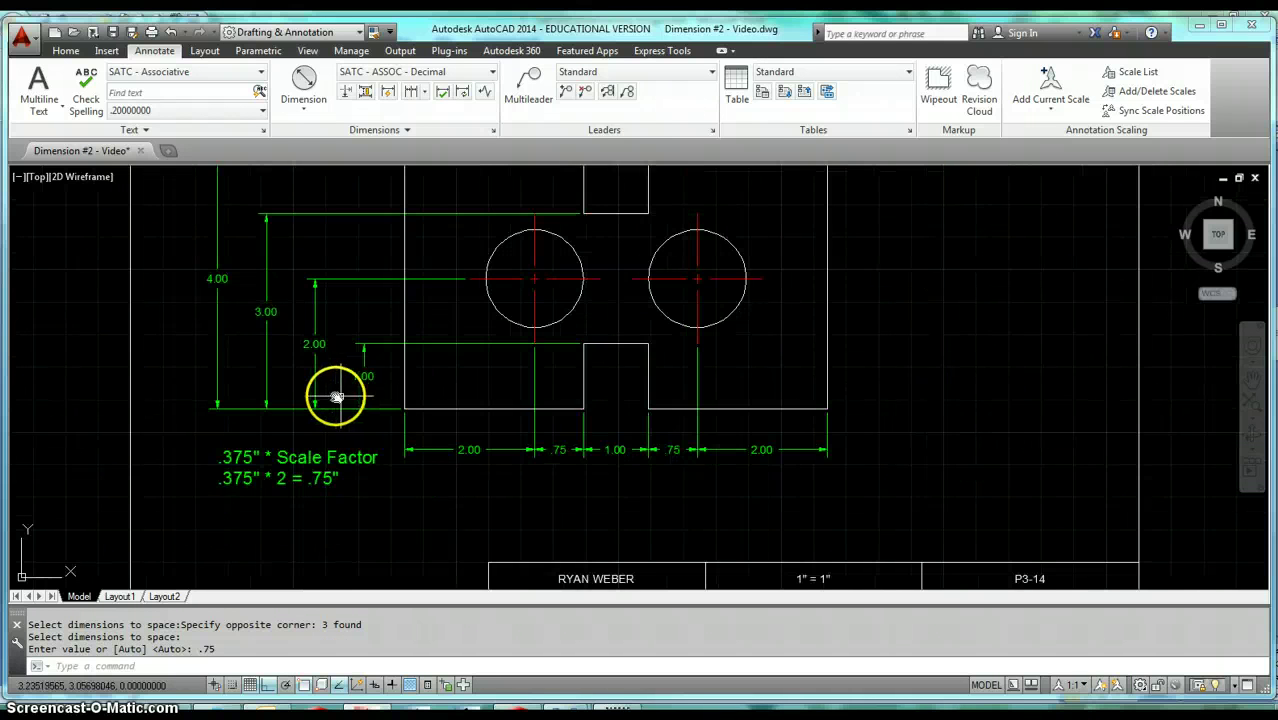
{"action": "scroll", "coordinate": [340, 396], "scroll_direction": "down", "scroll_amount": 3}
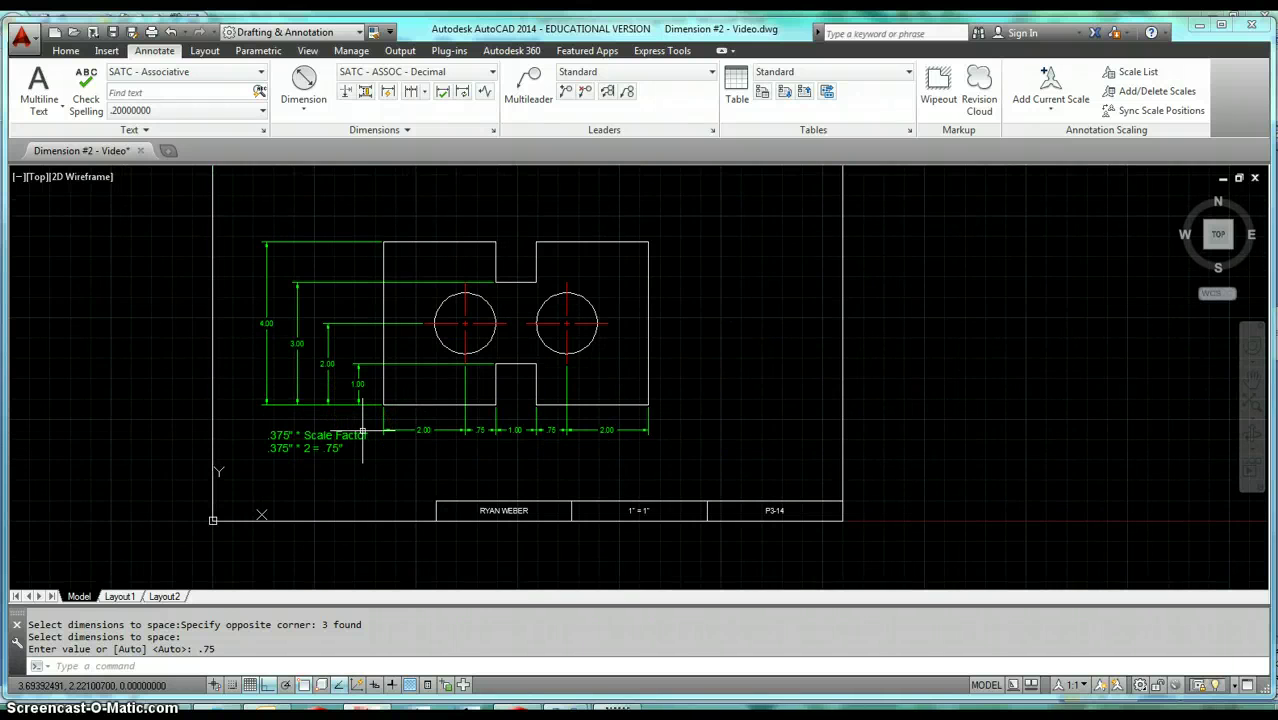